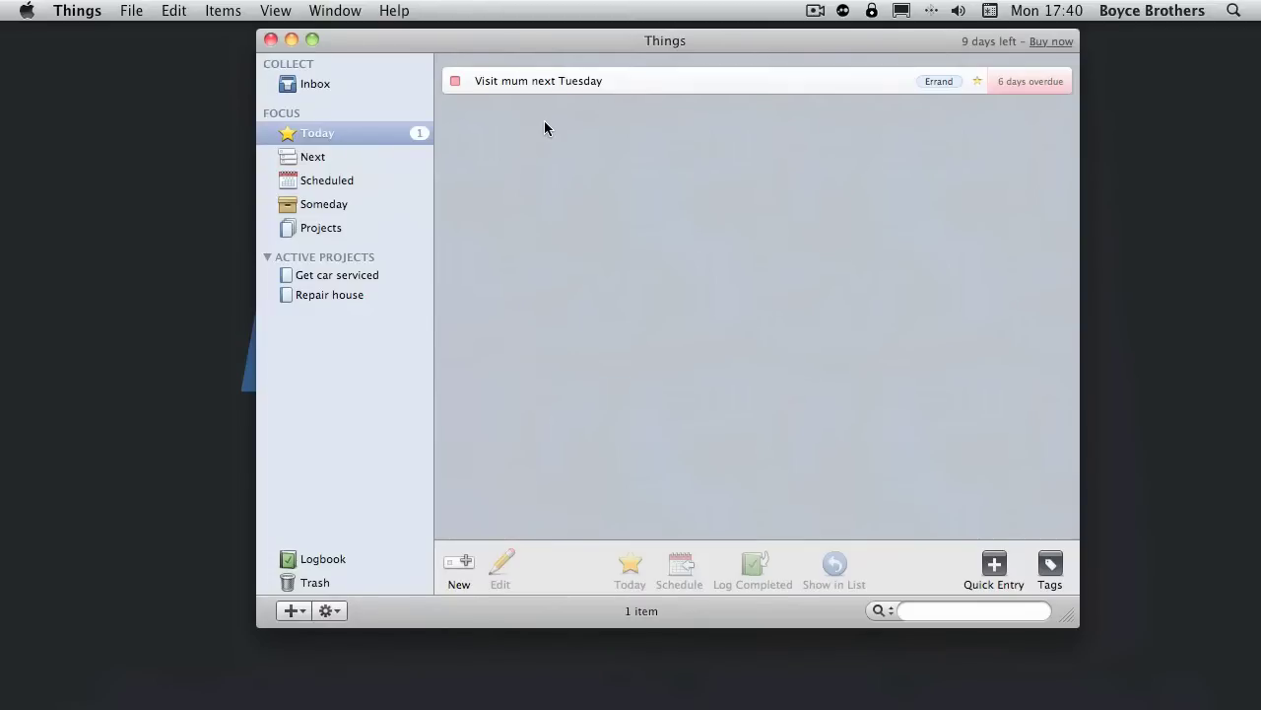
- Mark 'Visit mum next Tuesday' as done and log it with Log Completed Now
double_click(772, 90)
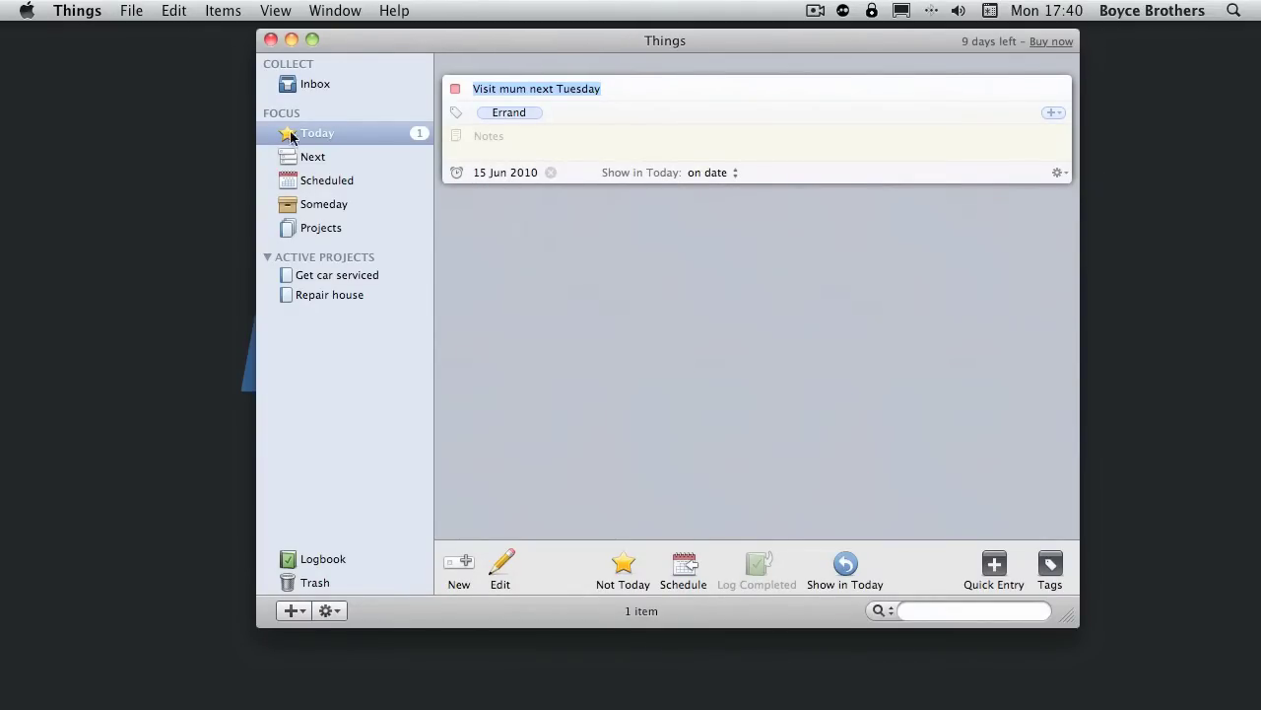
key("Tab")
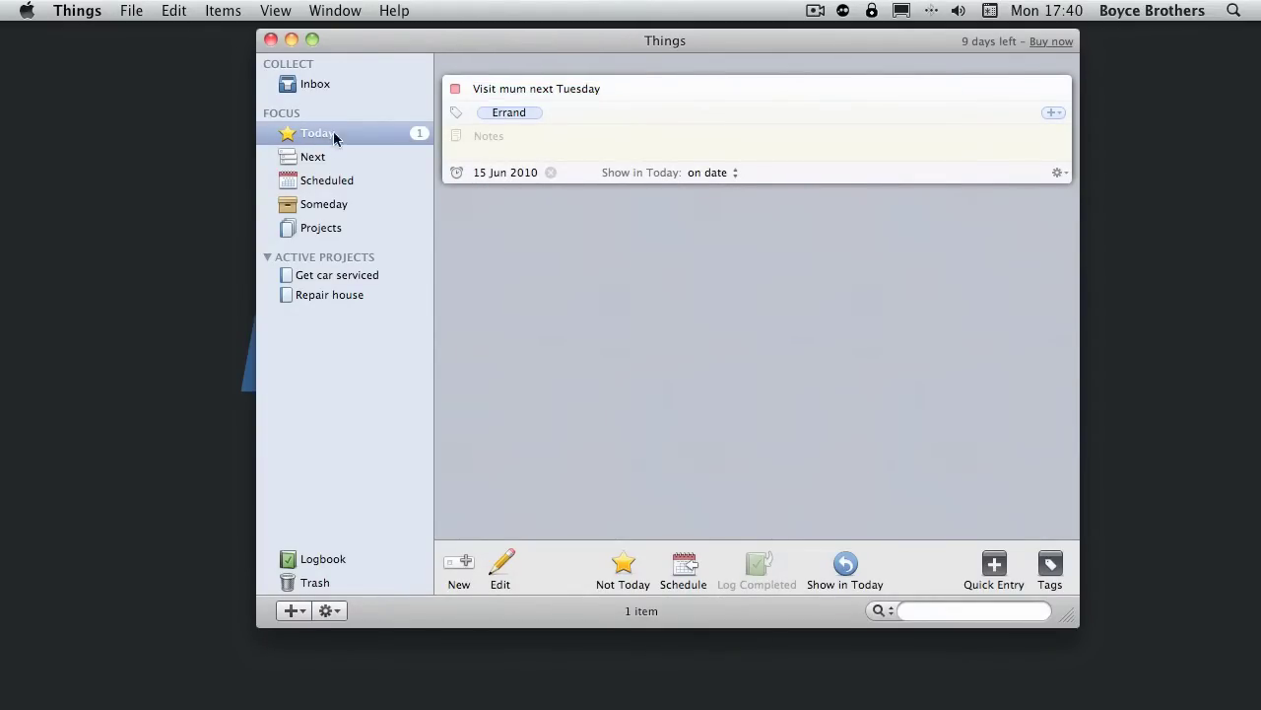
left_click(909, 197)
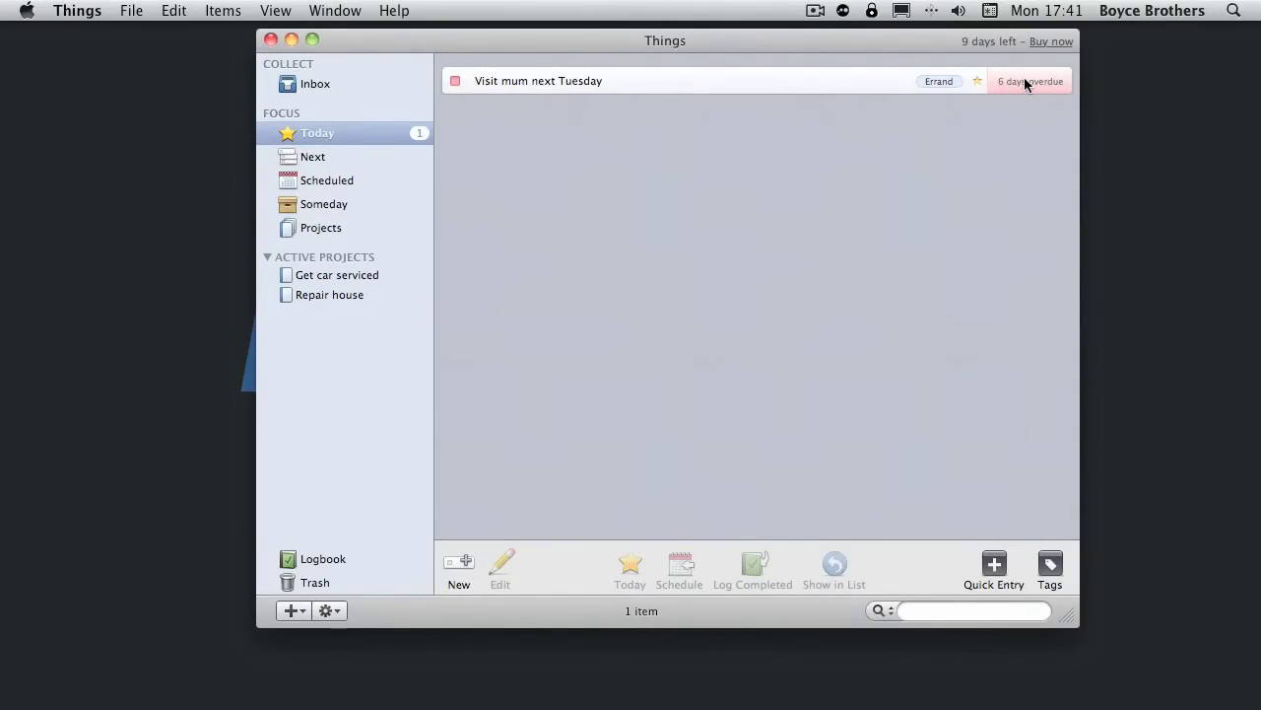
left_click(454, 81)
left_click(222, 10)
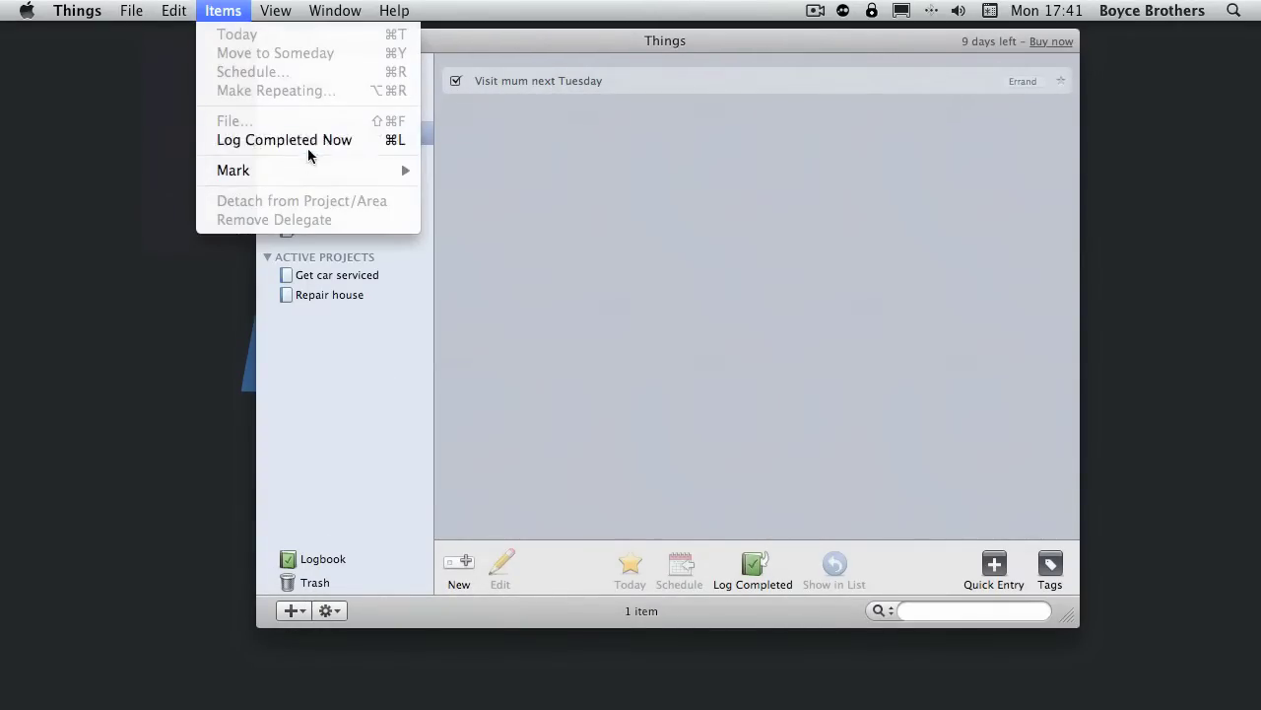
left_click(309, 138)
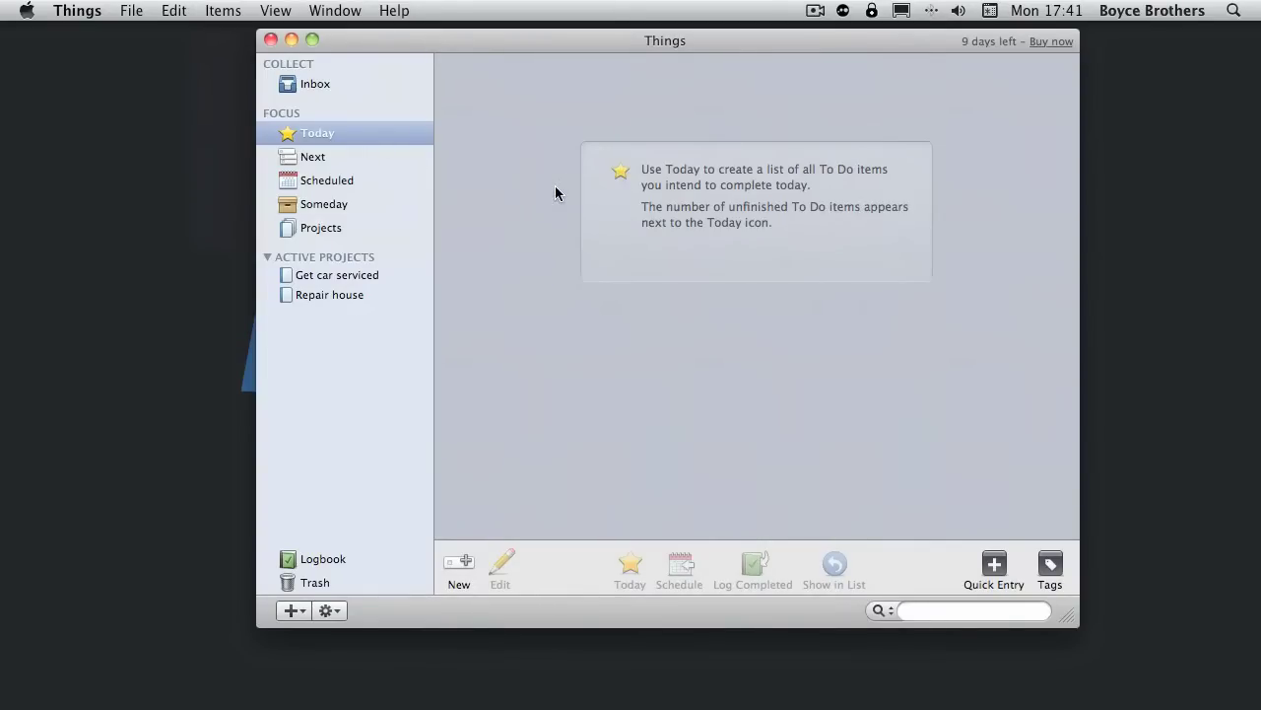
- Browse the Repair house and Get car serviced projects, then go to the Inbox
left_click(332, 227)
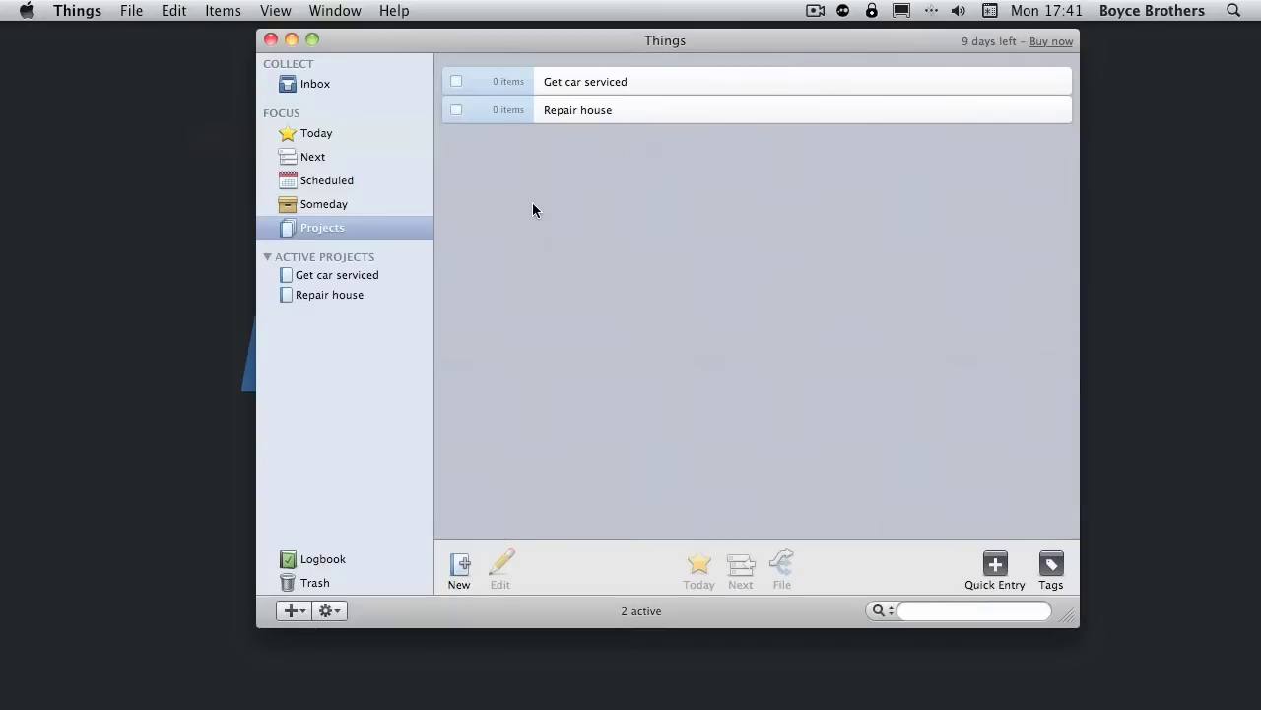
double_click(568, 111)
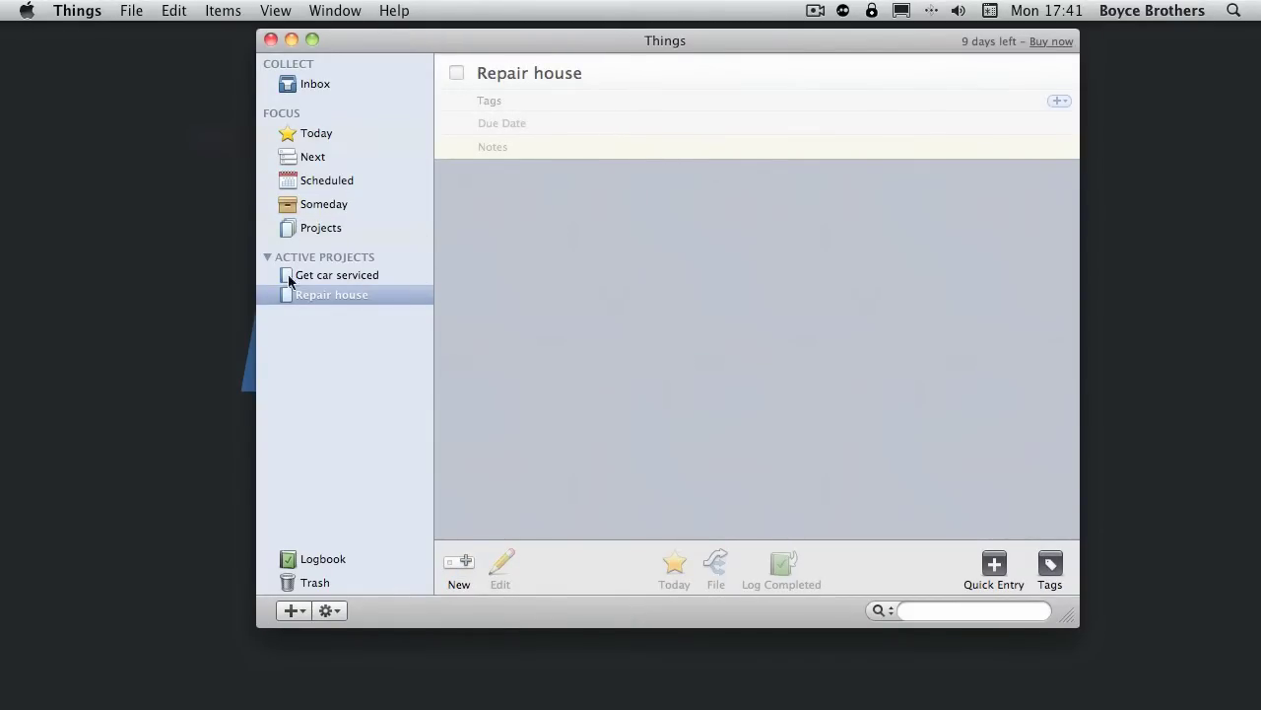
left_click(328, 277)
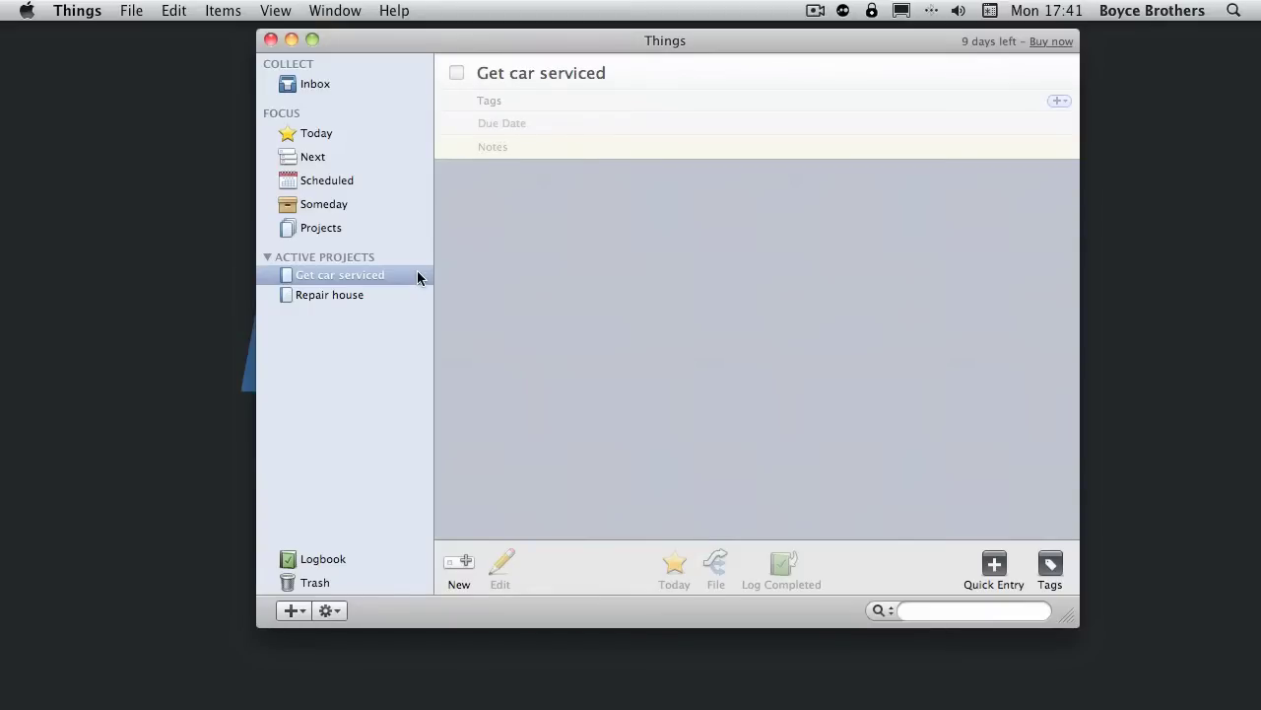
key("Down")
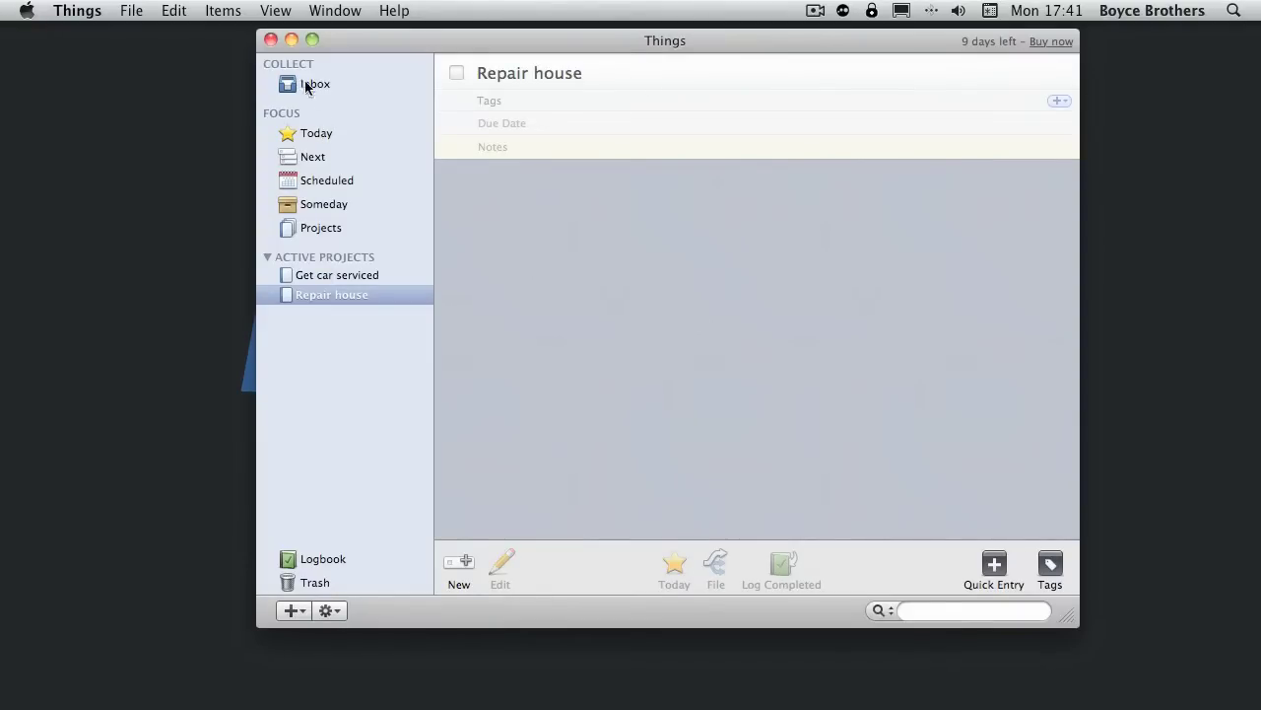
left_click(305, 86)
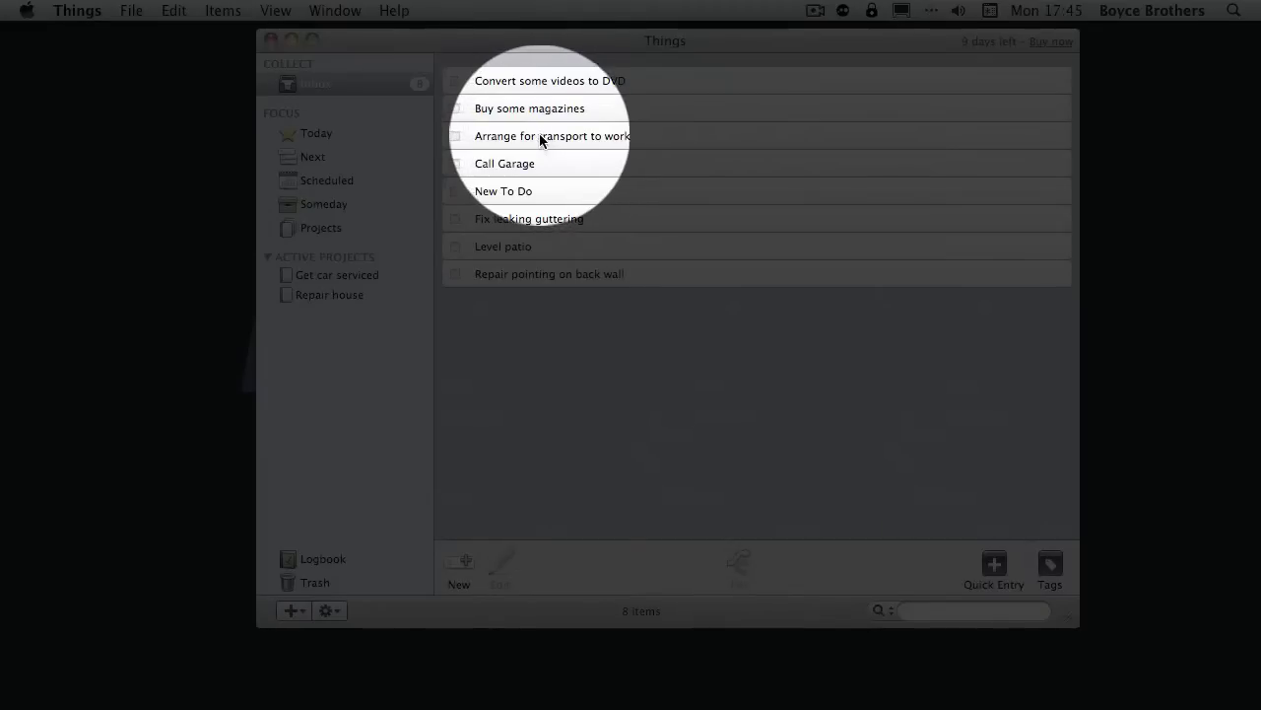
- File the two car tasks under Get car serviced and three house tasks under Repair house
left_click_drag(555, 133, 361, 270)
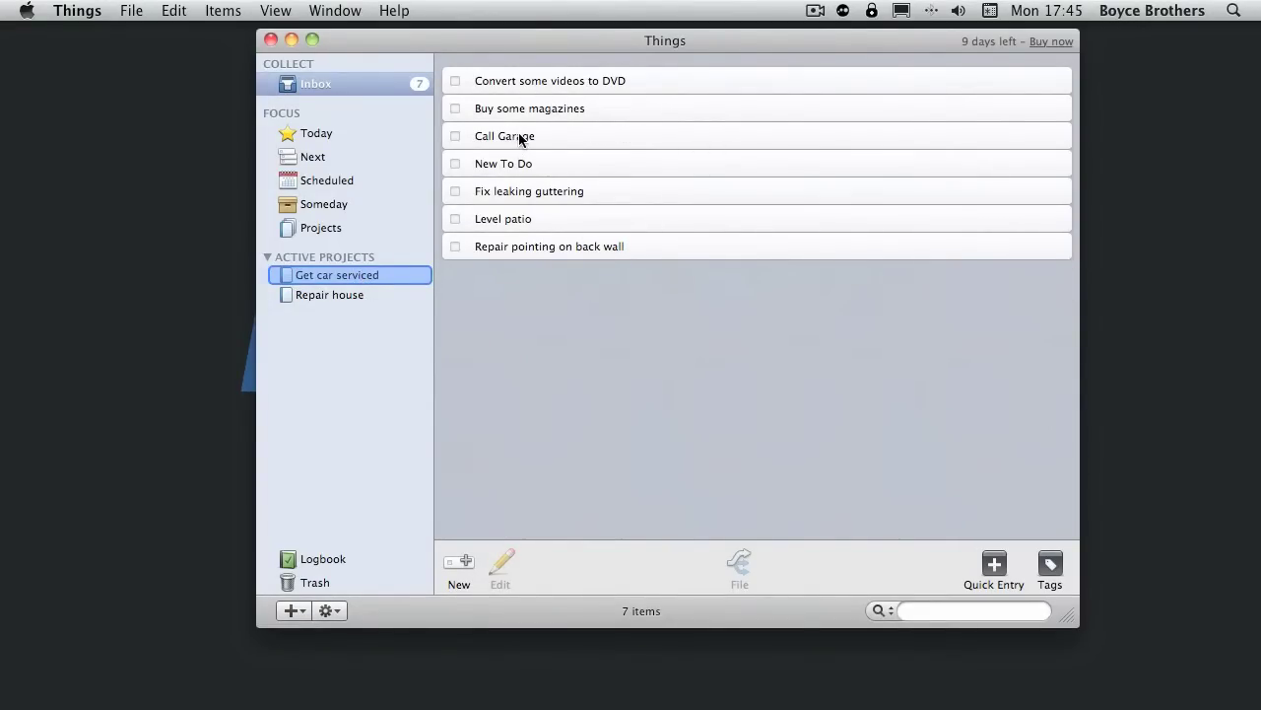
left_click_drag(519, 139, 363, 281)
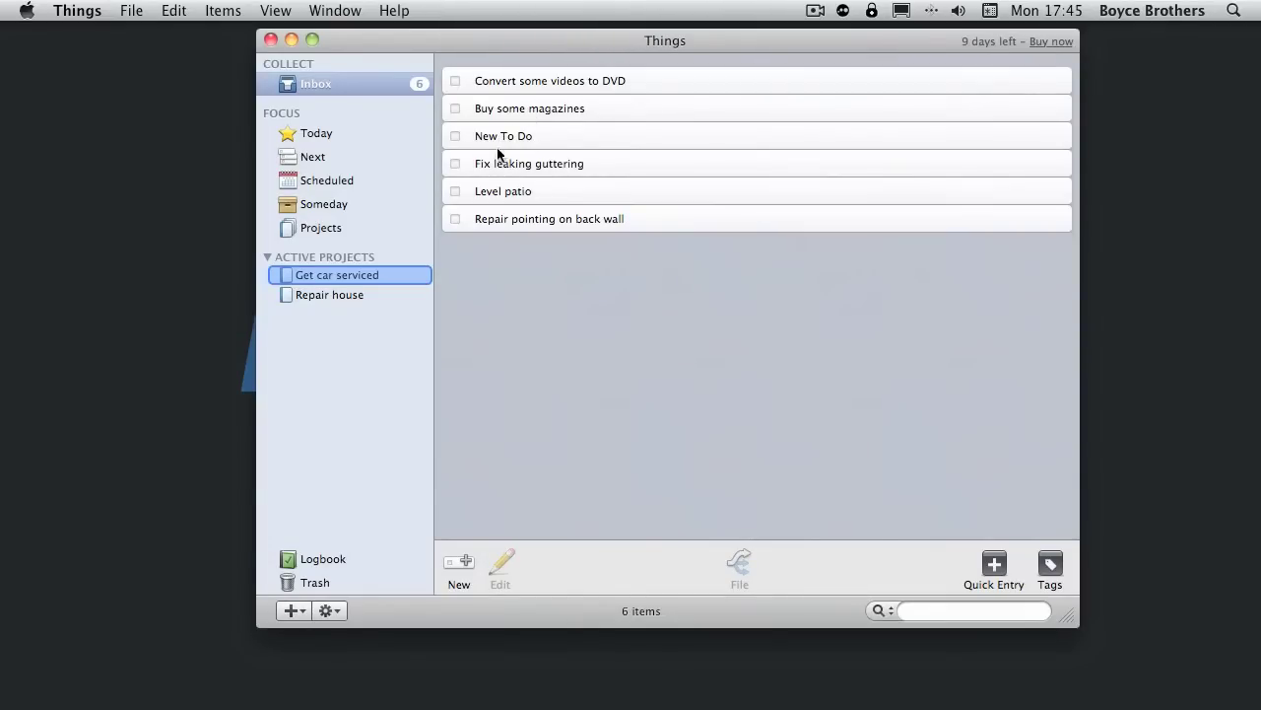
left_click_drag(555, 166, 361, 294)
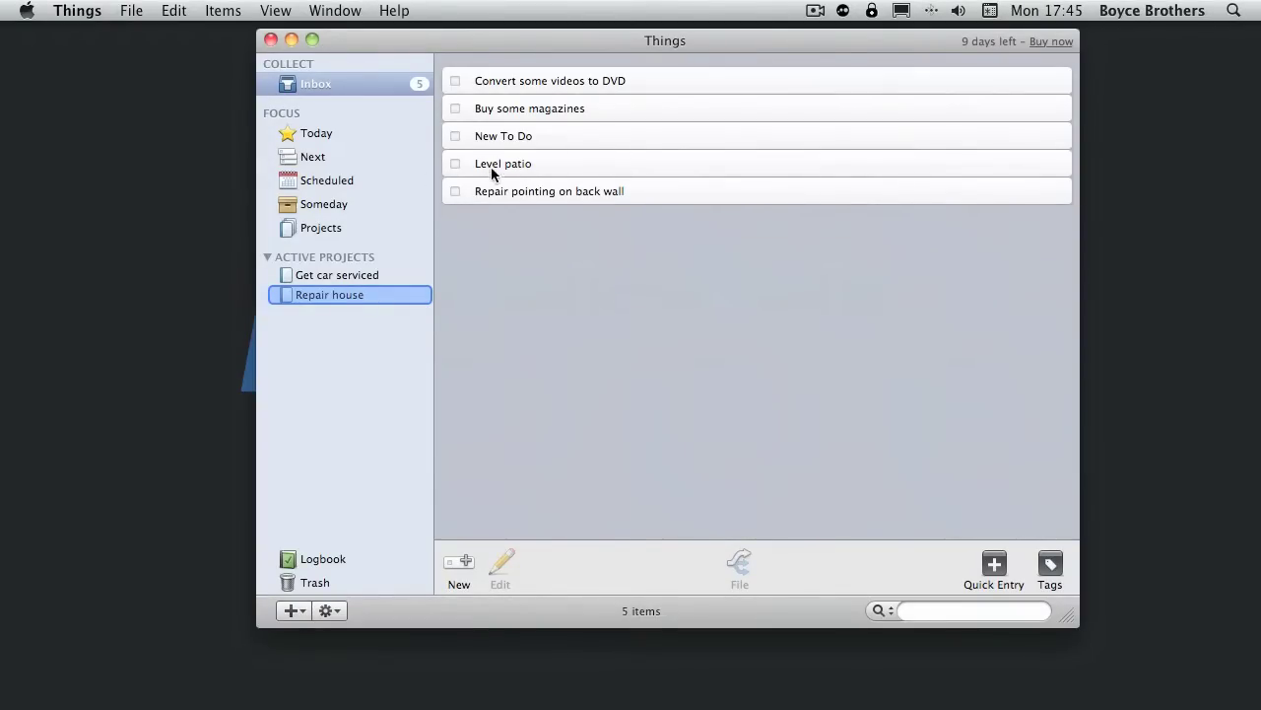
left_click_drag(526, 163, 393, 296)
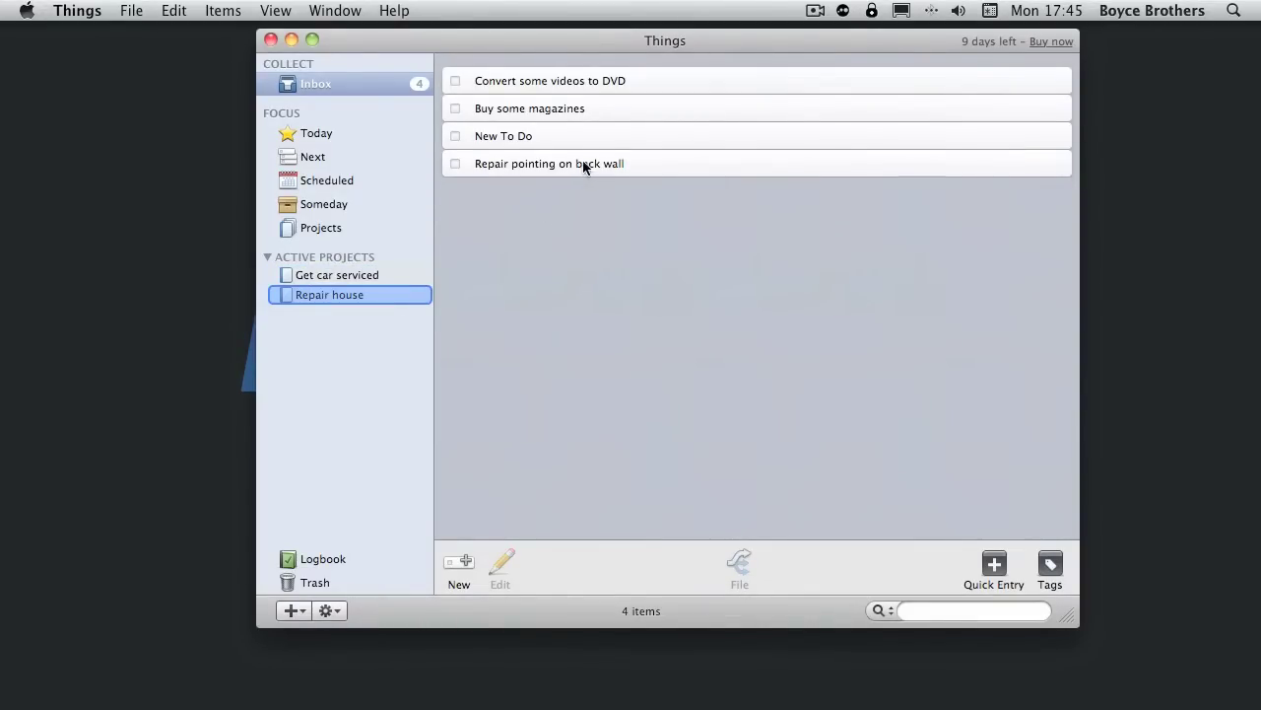
left_click_drag(589, 162, 347, 293)
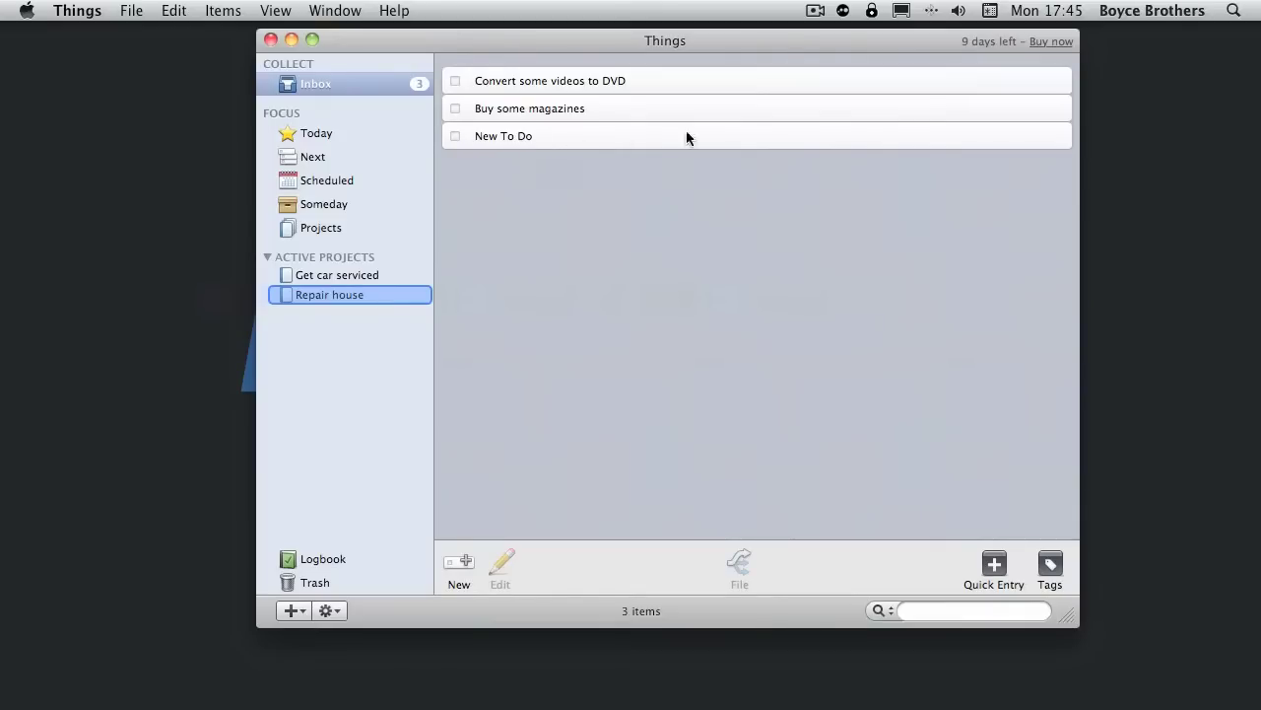
- Complete the blank 'New To Do' item and log it
left_click(456, 135)
left_click(229, 12)
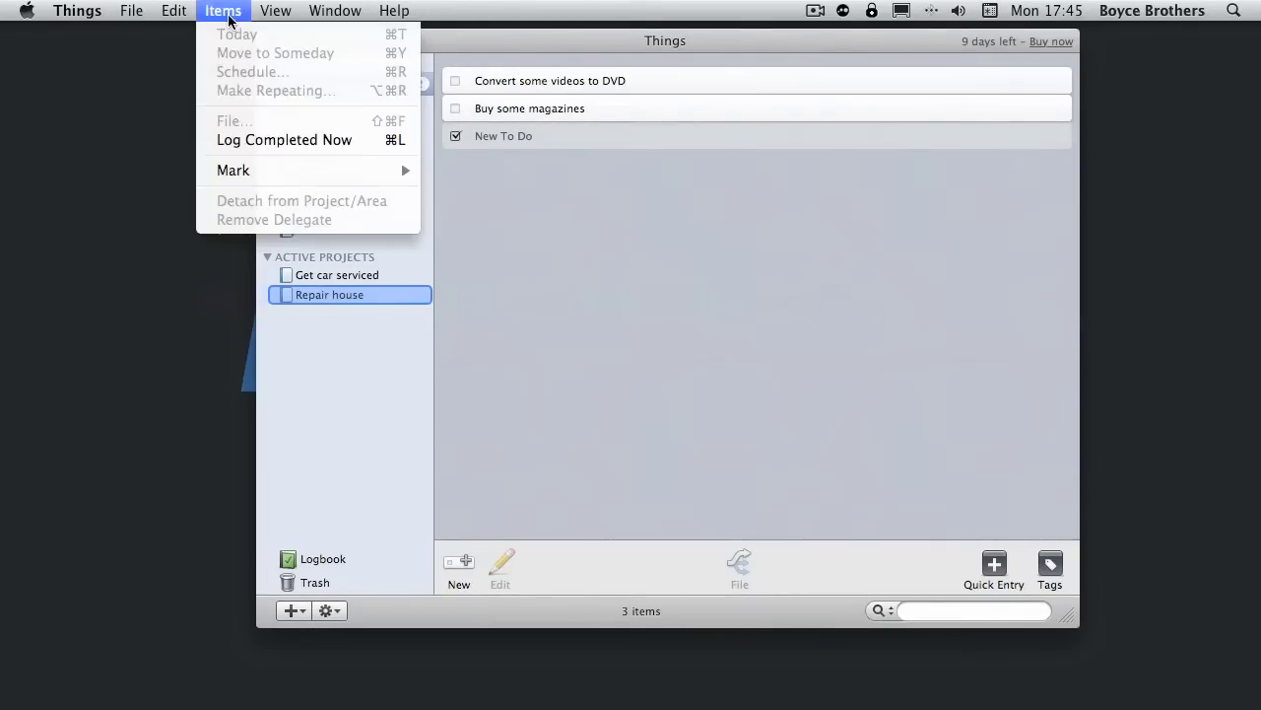
left_click(355, 143)
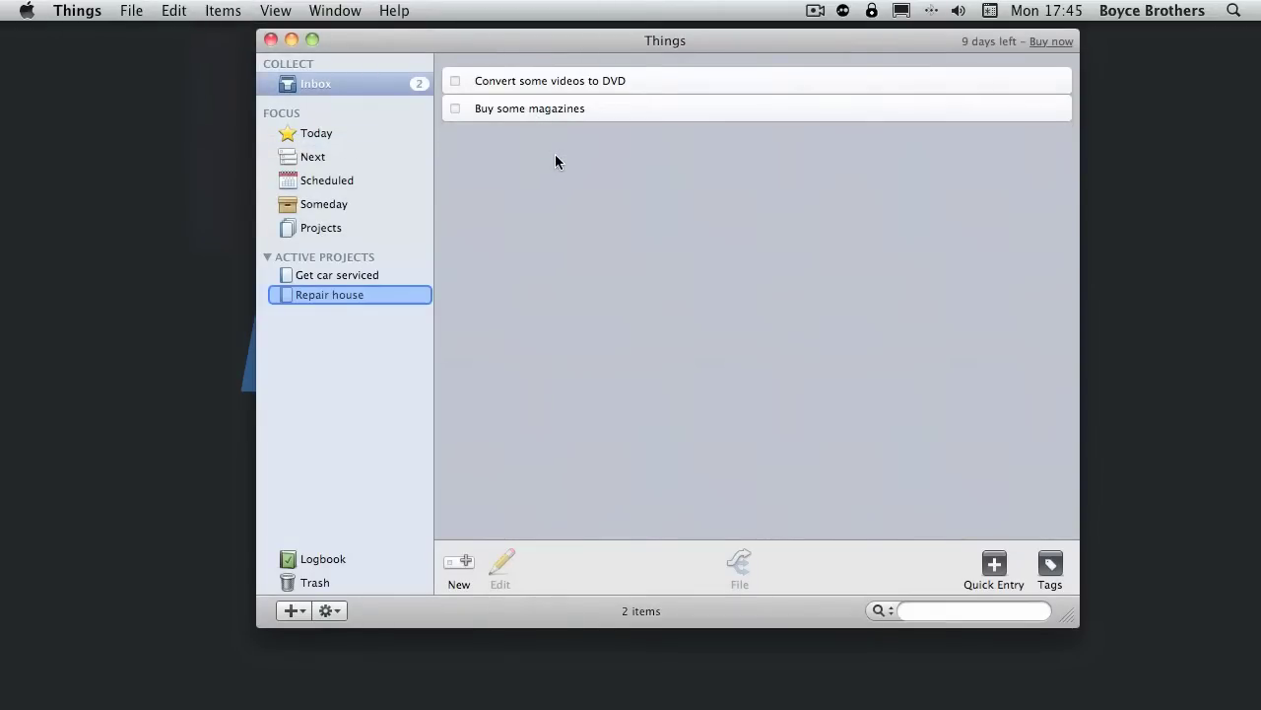
- Tag 'Convert some videos to DVD' with Errand
double_click(582, 81)
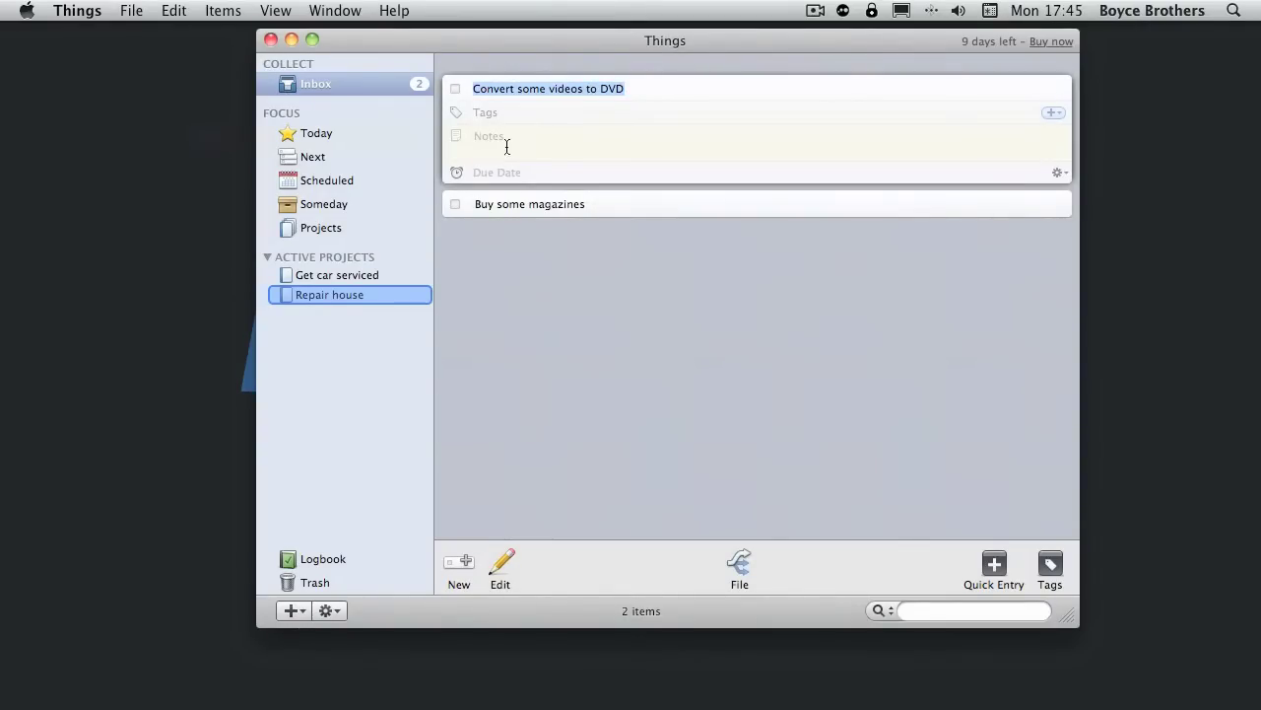
left_click(509, 115)
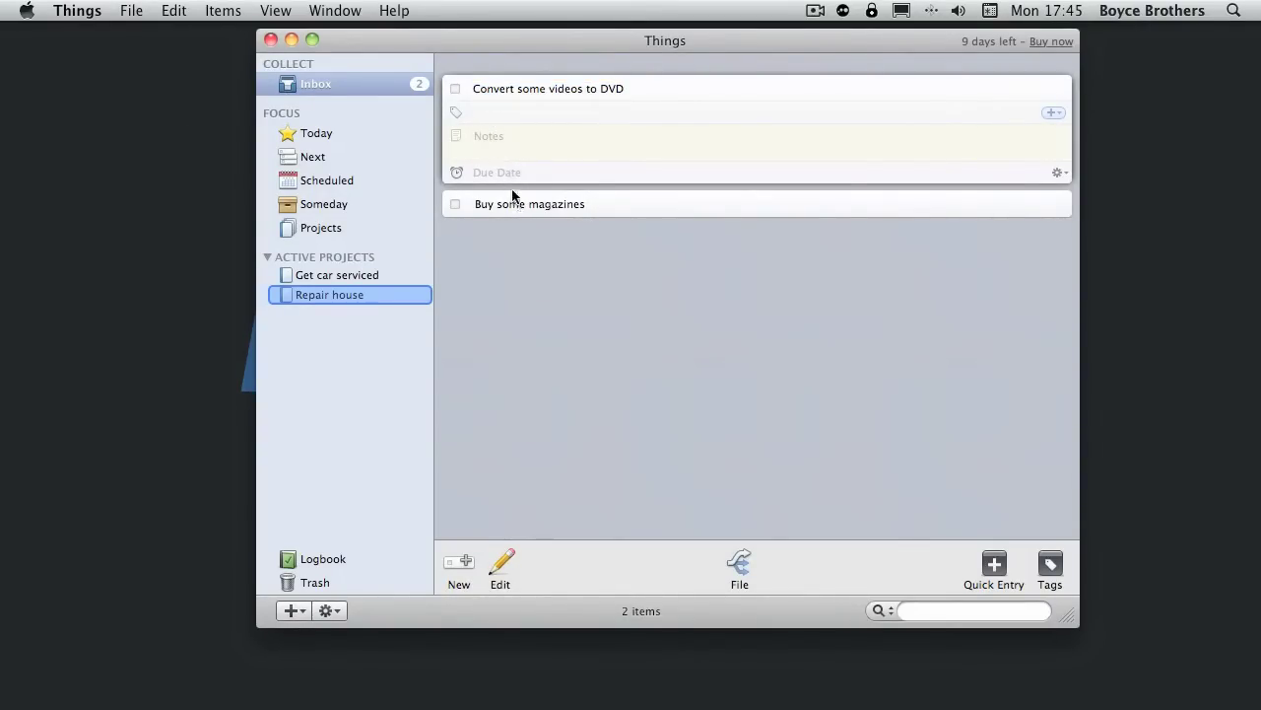
left_click(508, 191)
double_click(507, 108)
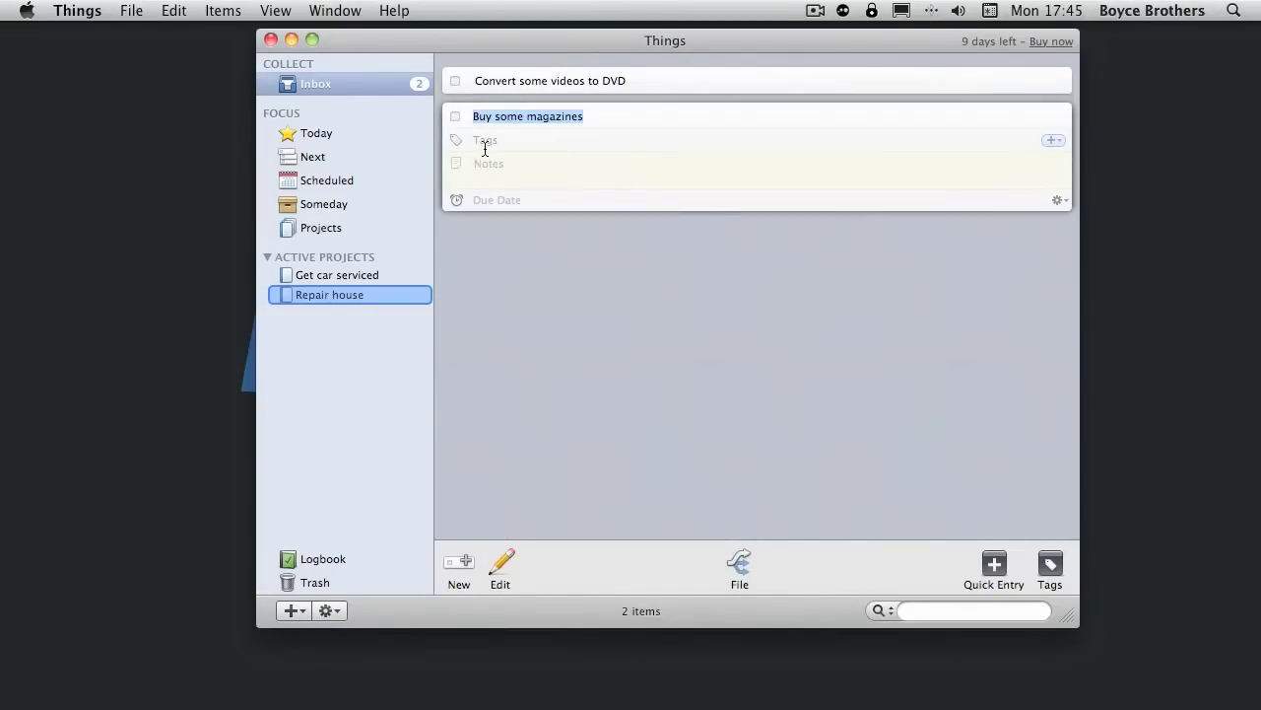
left_click(485, 144)
double_click(497, 80)
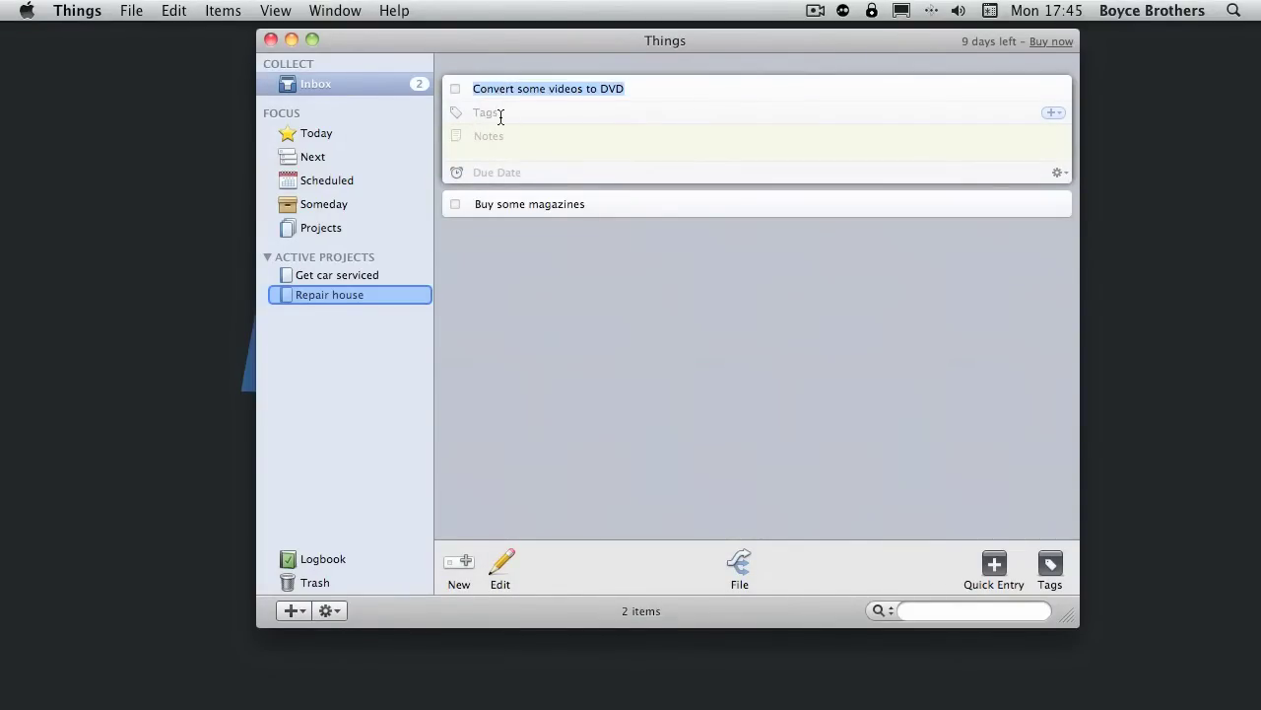
left_click(501, 114)
type("Errand")
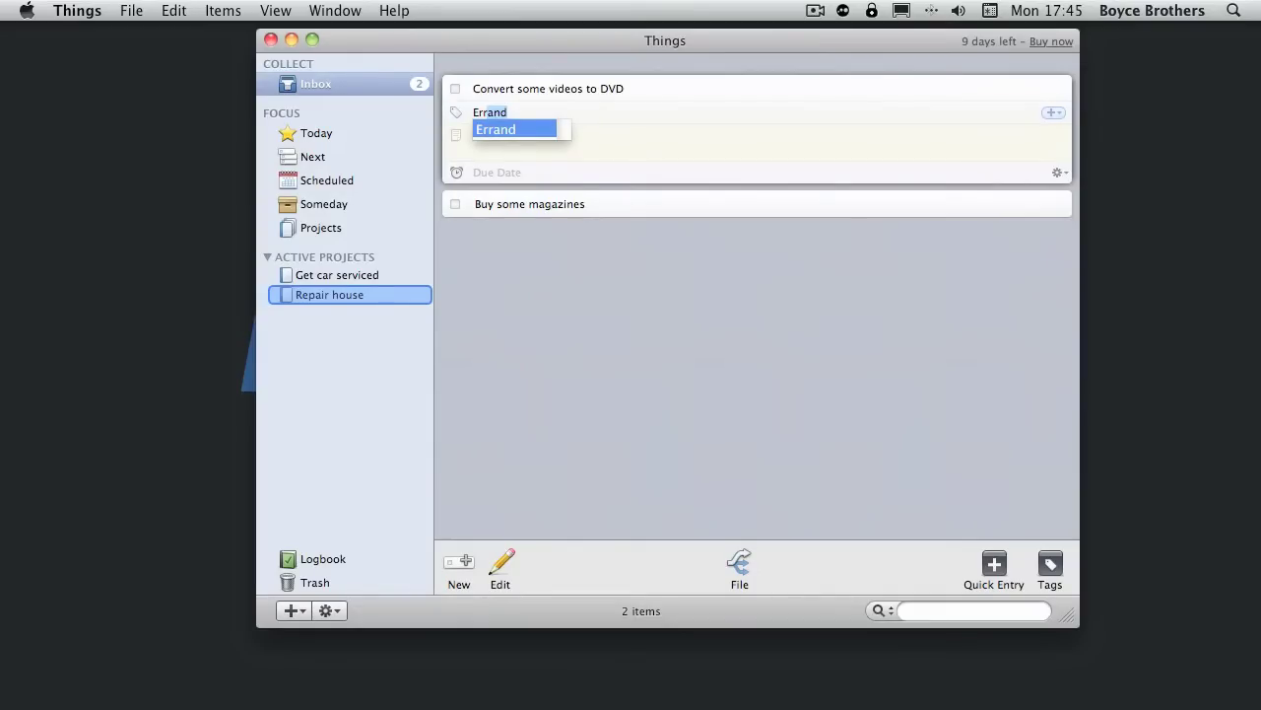
key("Return")
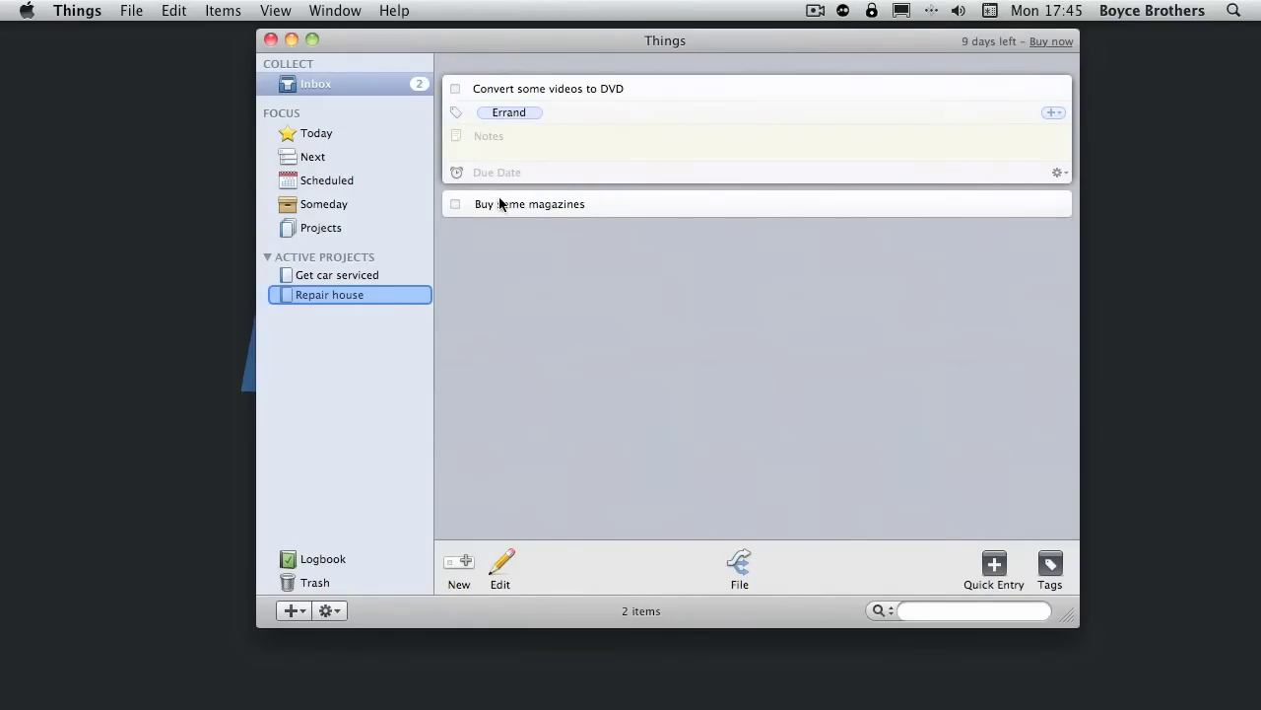
left_click(499, 203)
- Tag 'Buy some magazines' with Errand
double_click(508, 145)
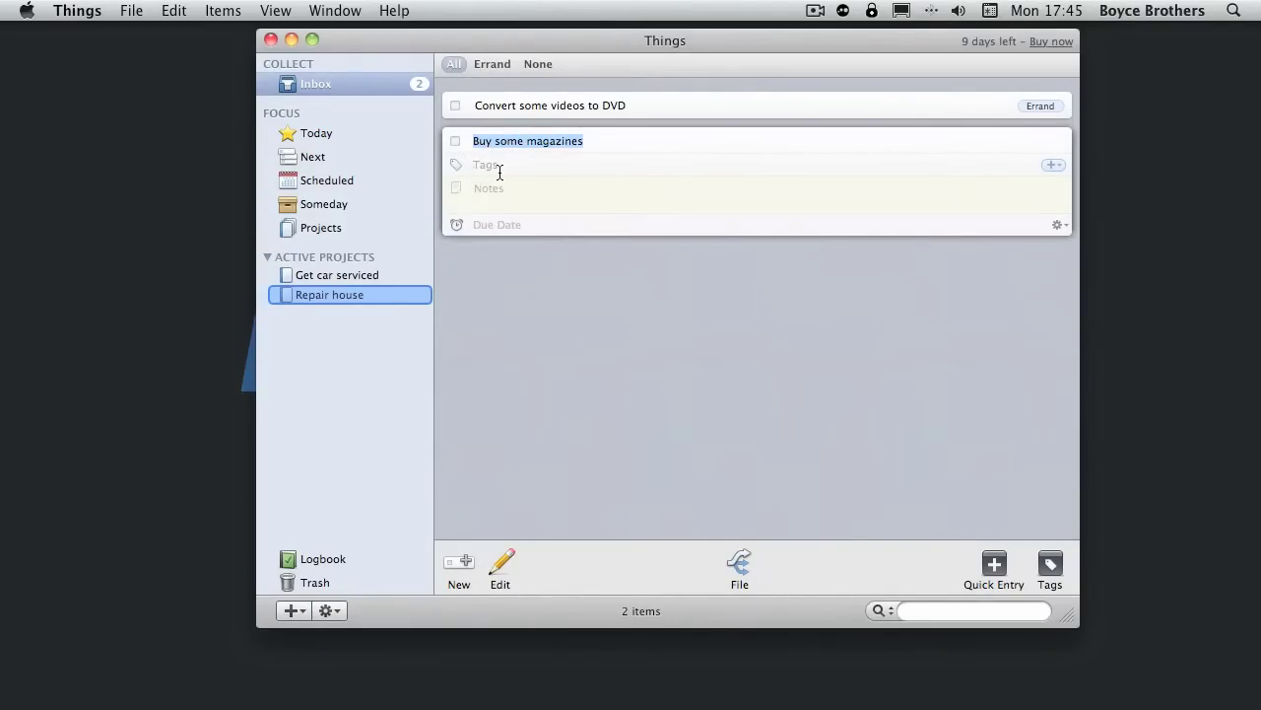
left_click(500, 167)
type("Errand")
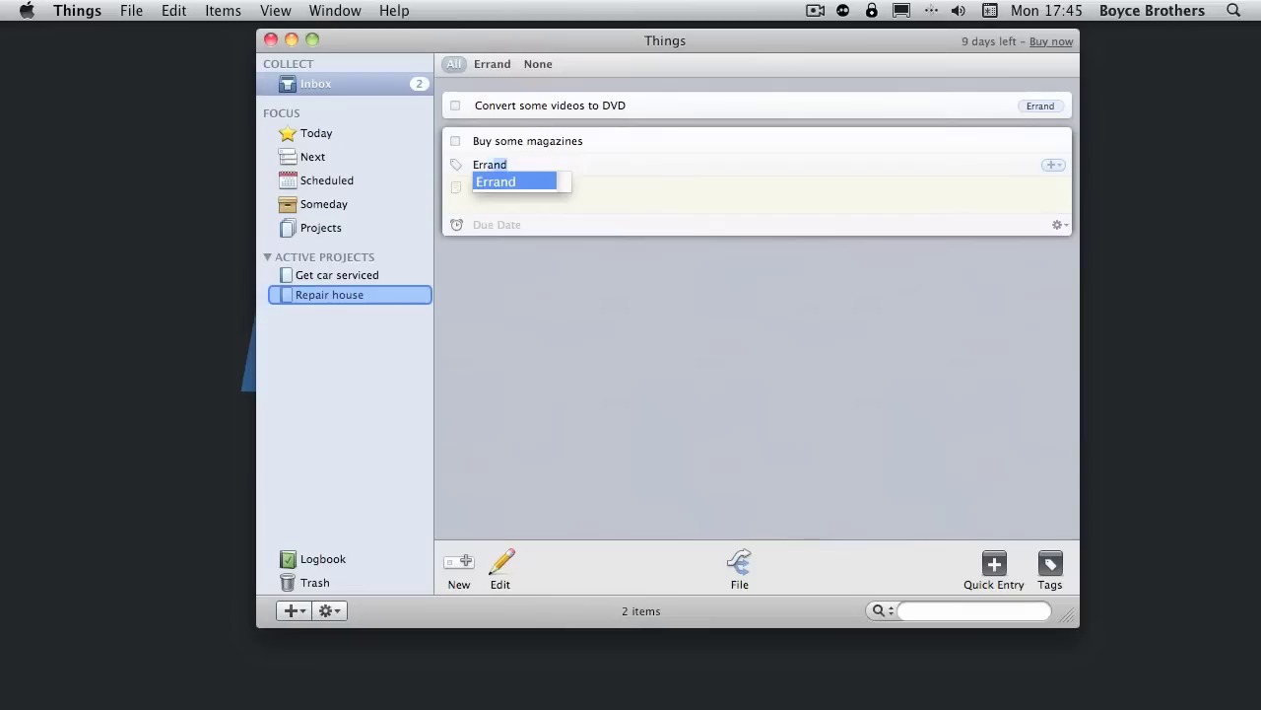
key("Return")
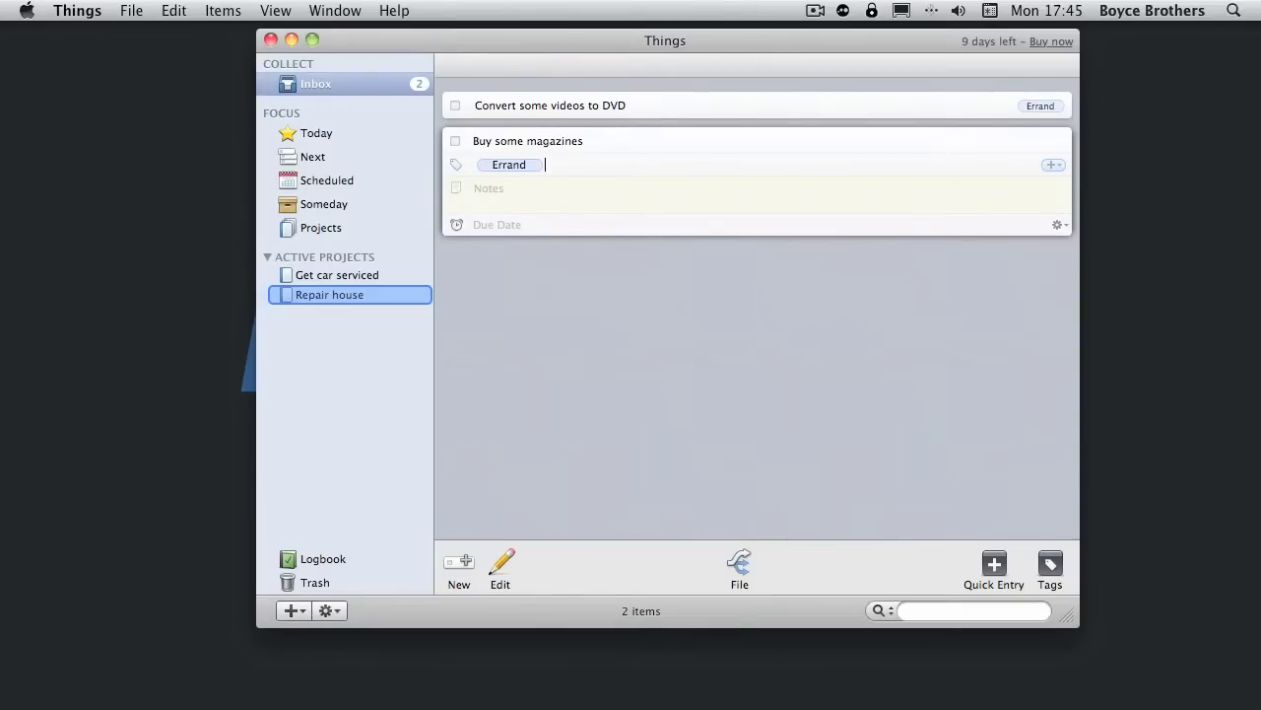
left_click(538, 252)
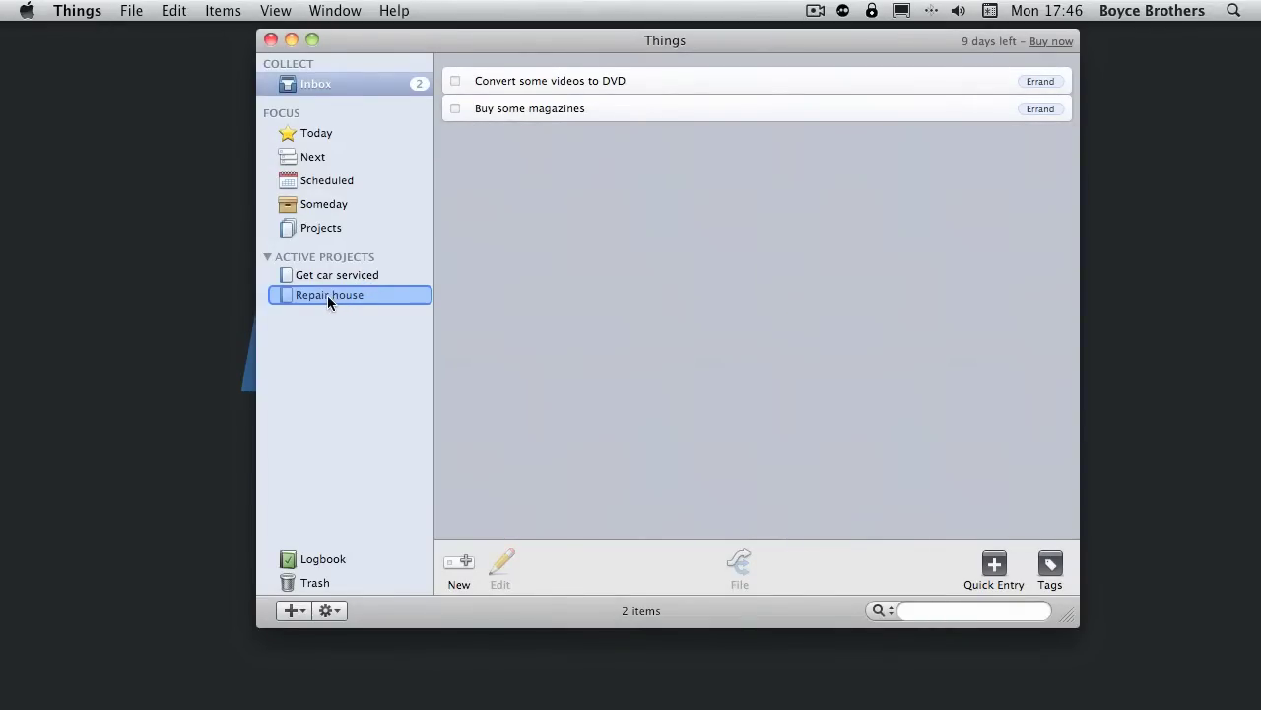
- Tag 'Fix leaking guttering' and 'Repair pointing on back wall' in Repair house as Home
left_click(298, 295)
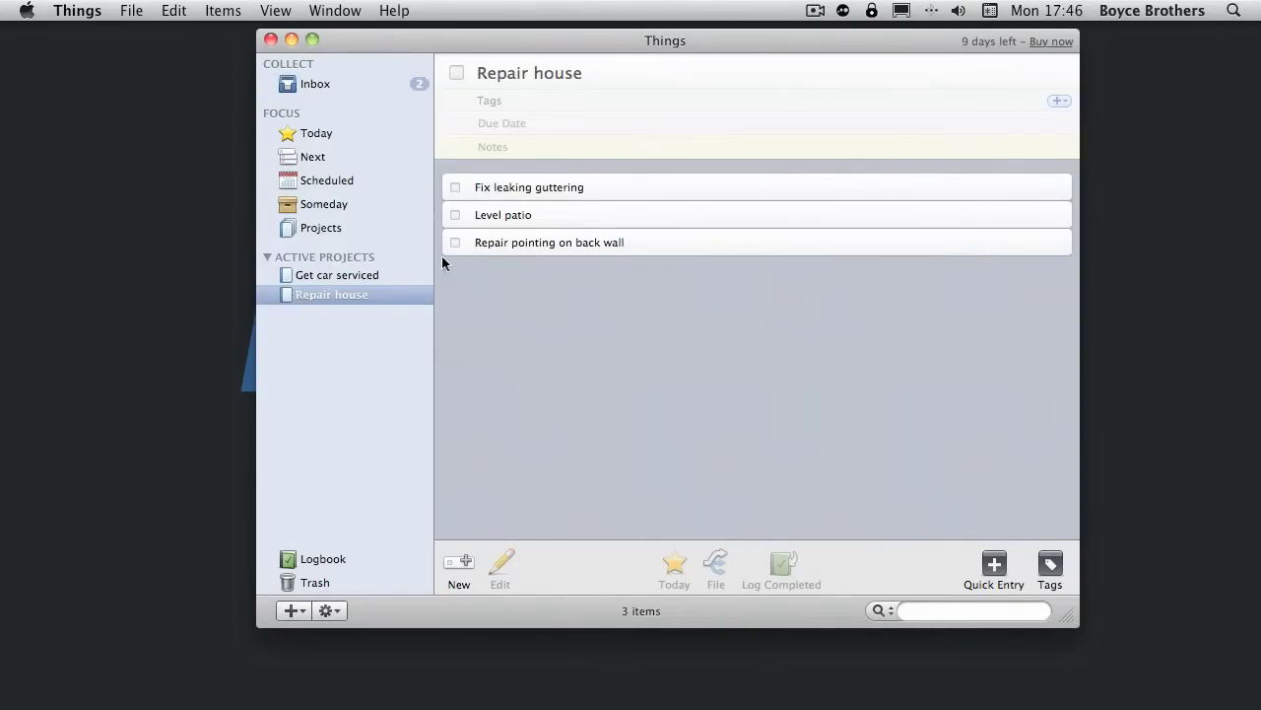
double_click(502, 187)
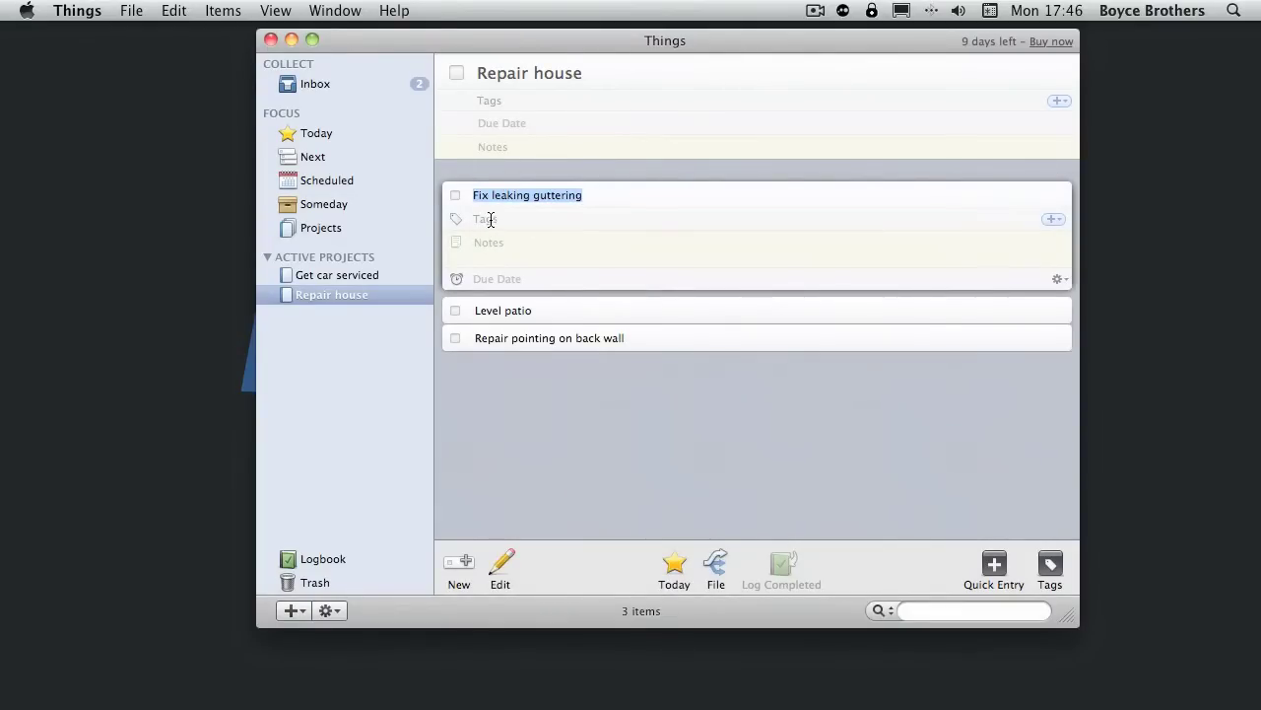
left_click(490, 219)
type("Home")
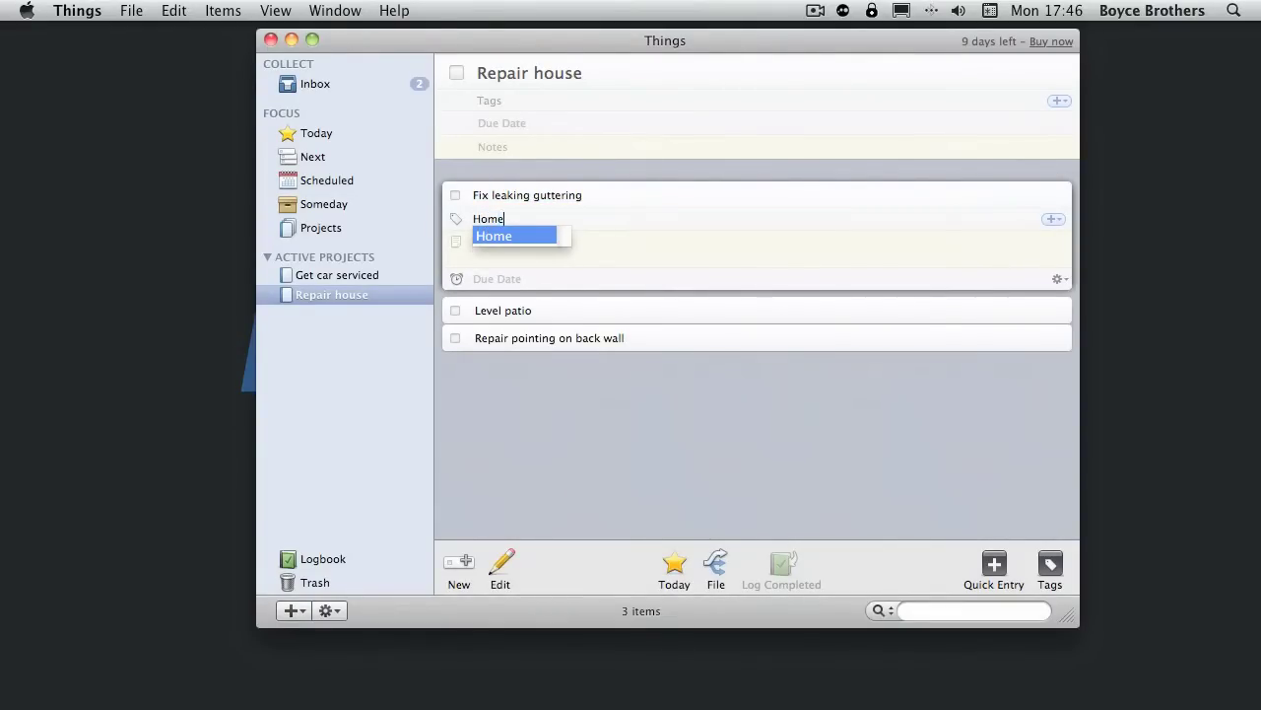
key("Return")
left_click(494, 310)
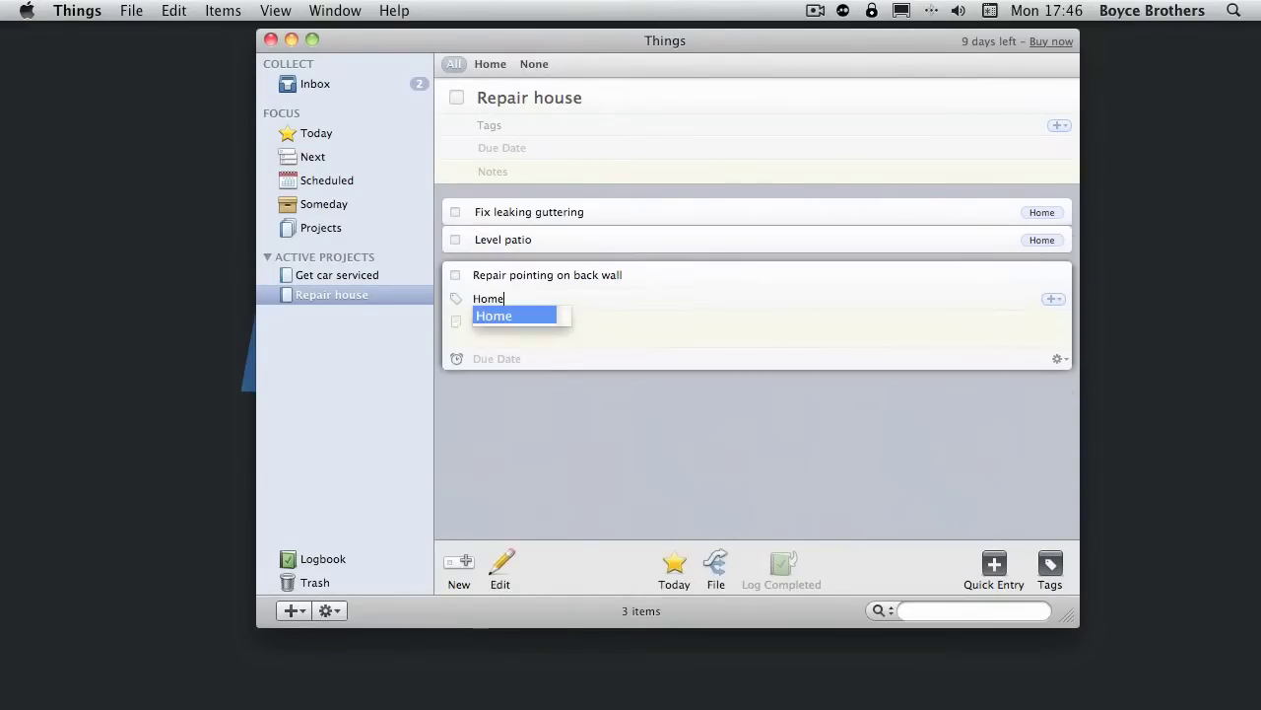
key("Return")
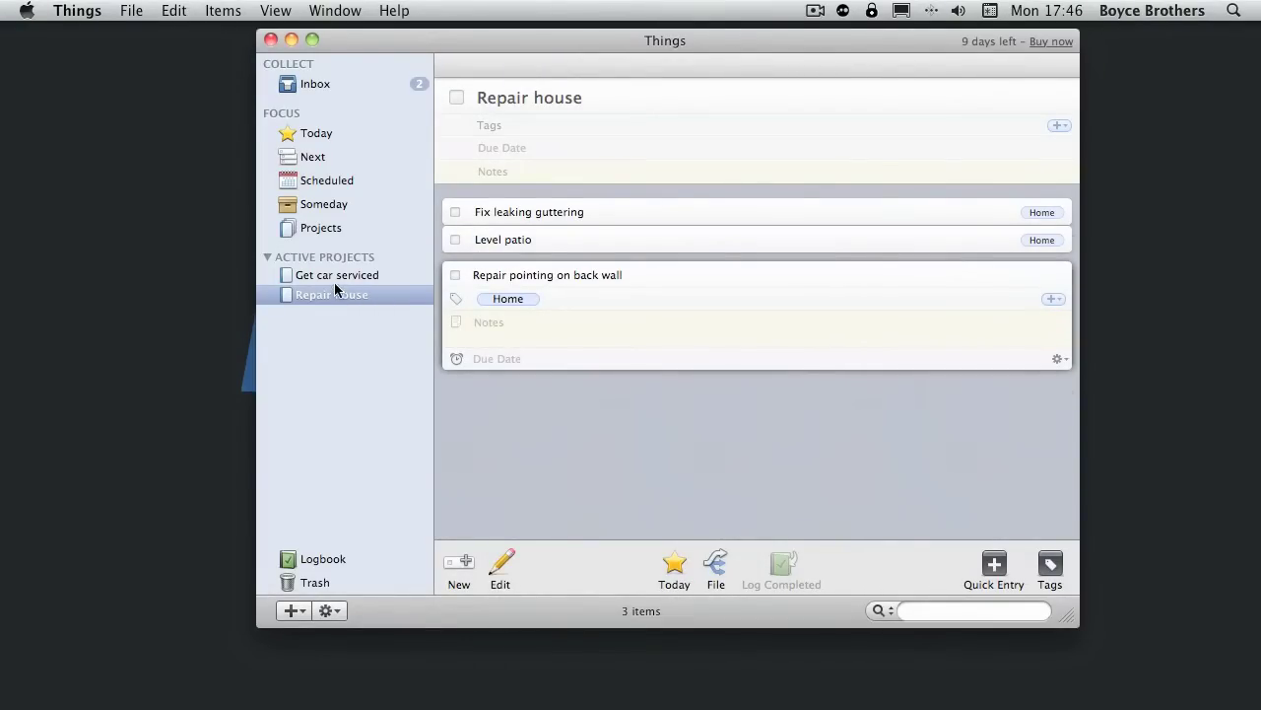
- Tag 'Arrange for transport to work' with Car and Work
left_click(338, 278)
double_click(568, 187)
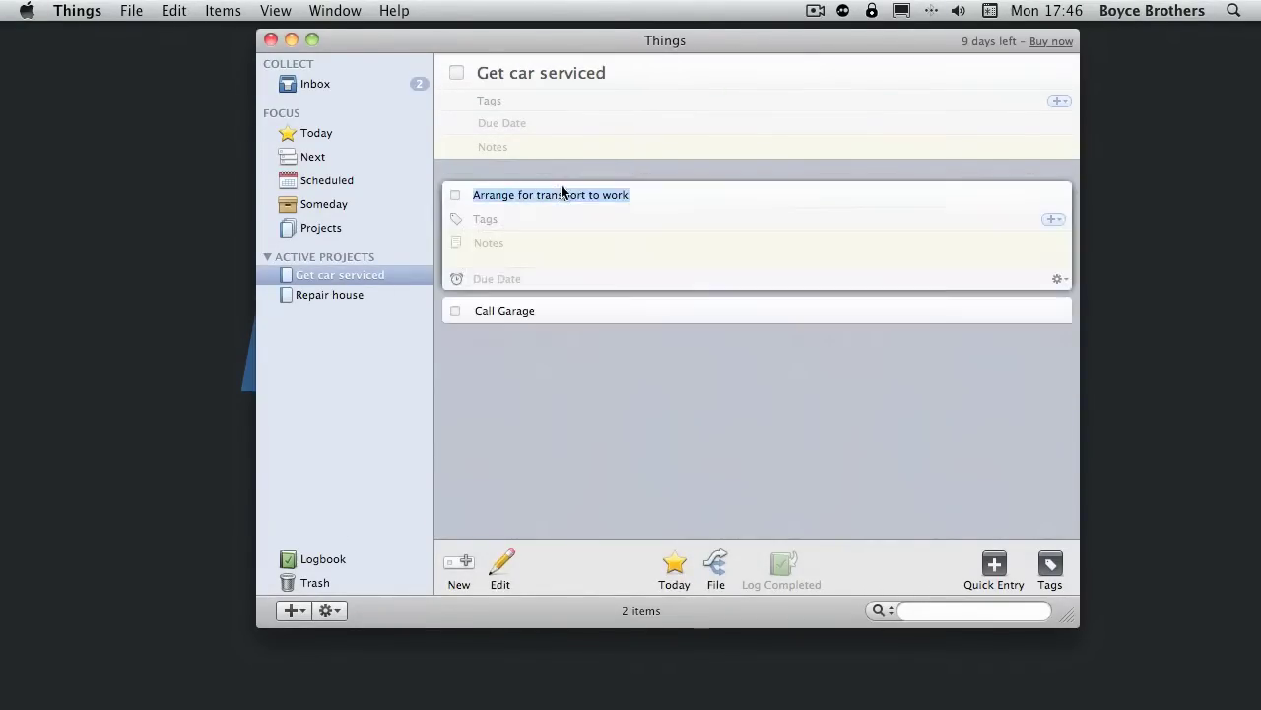
left_click(495, 223)
type("Car")
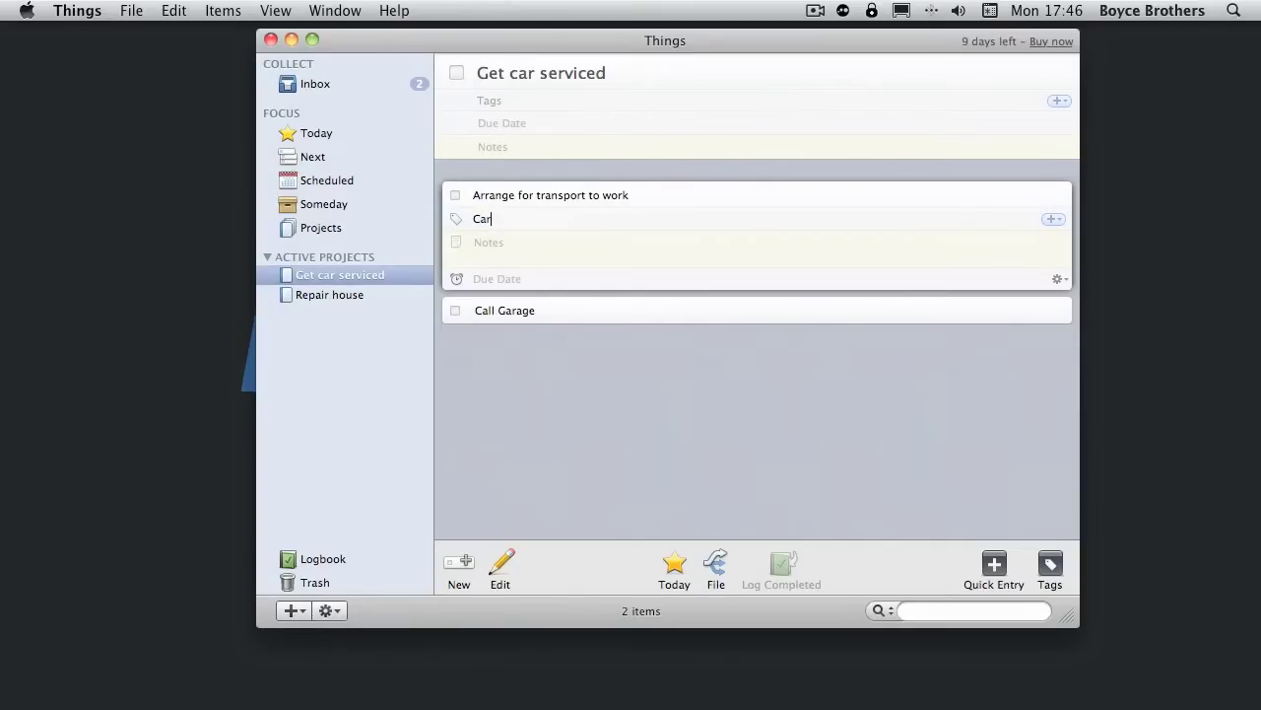
key("Return")
type("Work")
key("Return")
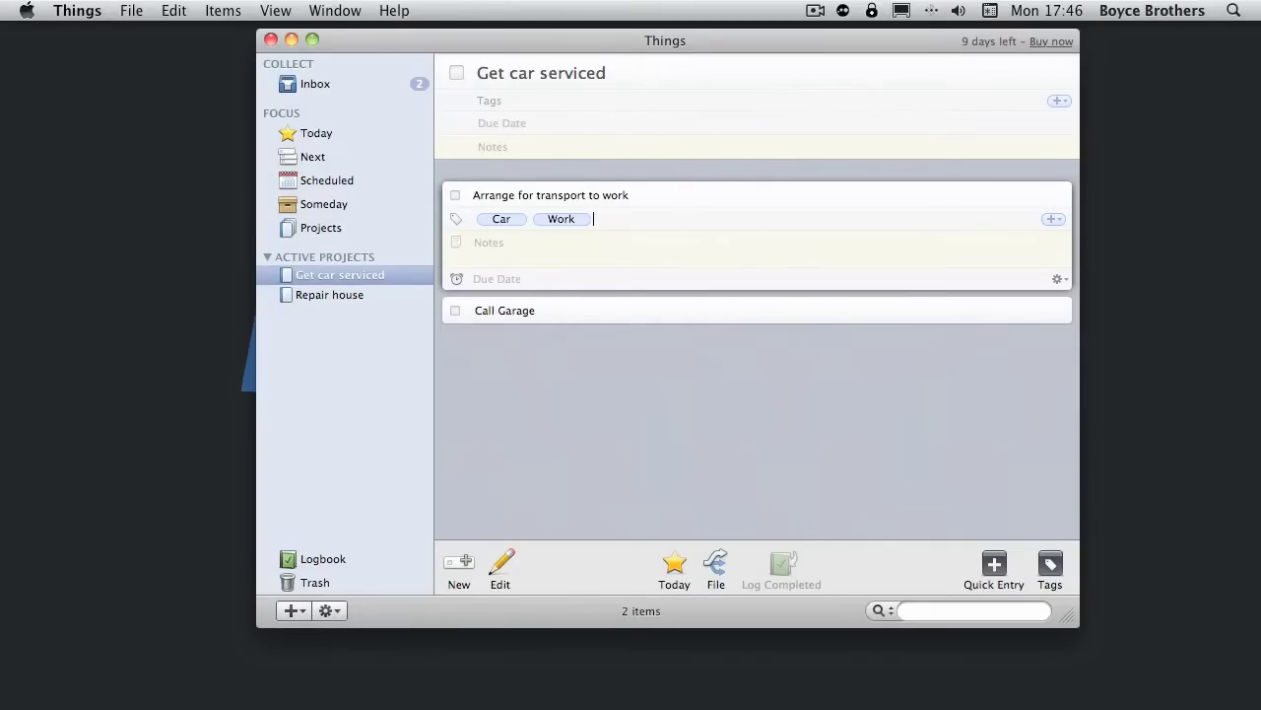
left_click(502, 320)
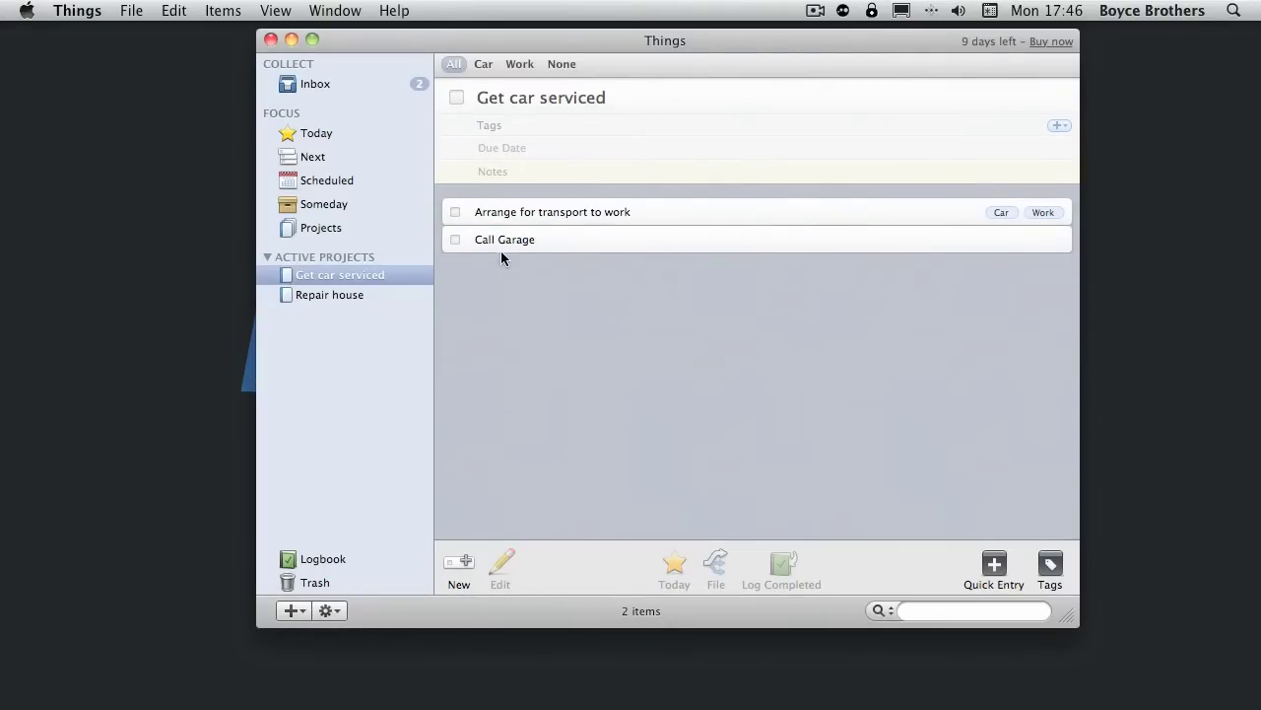
- Tag 'Call Garage' with Car and Phone, then return to Get car serviced
double_click(501, 246)
left_click(501, 271)
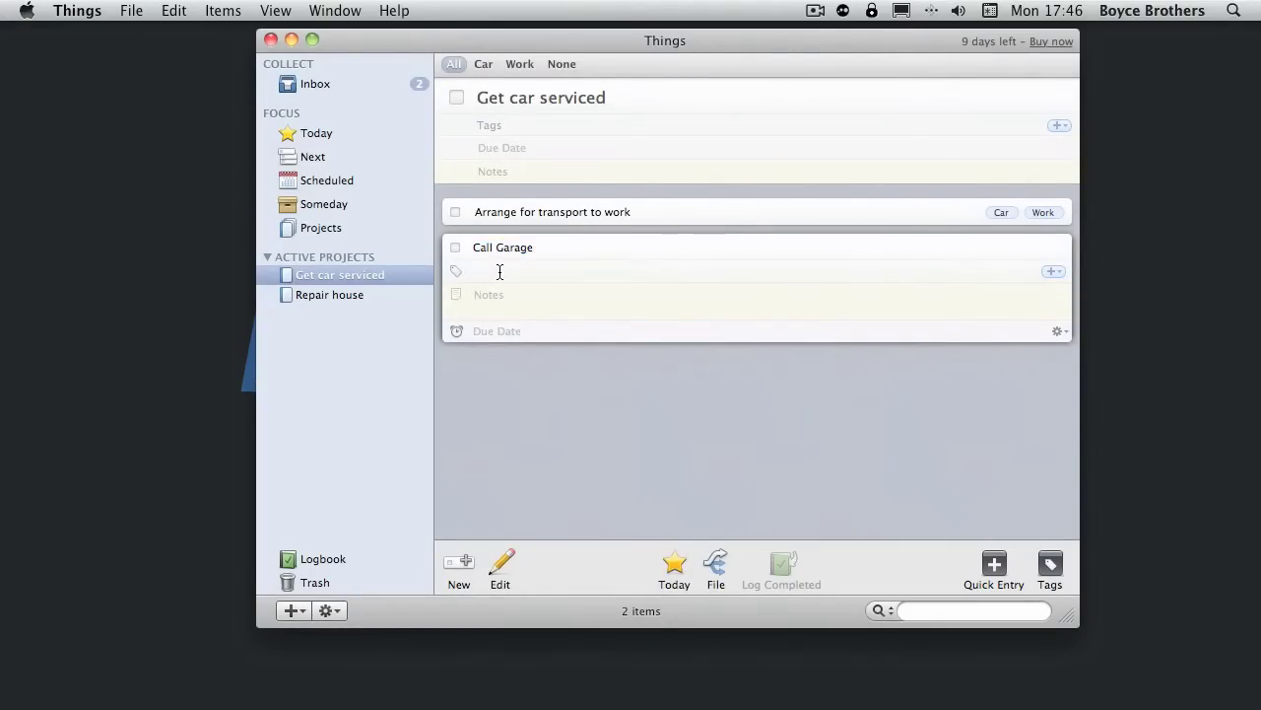
type("Car")
key("Return")
type("Phone")
key("Return")
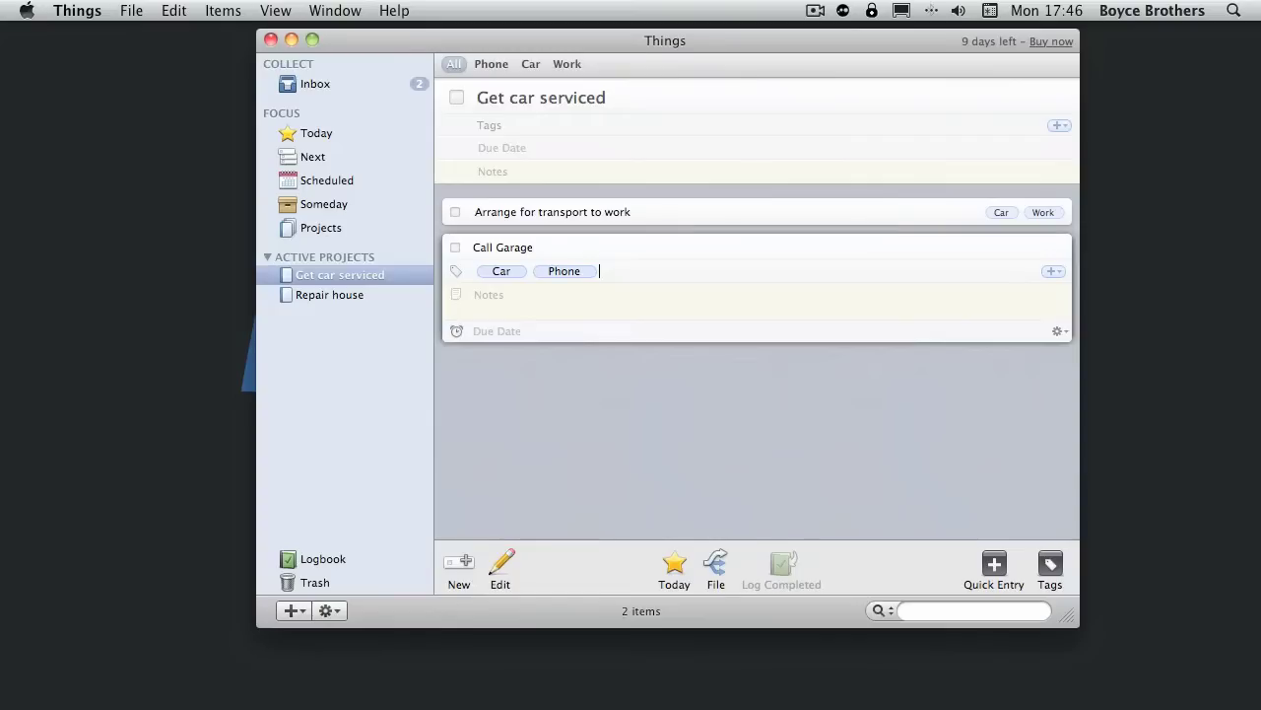
left_click(313, 85)
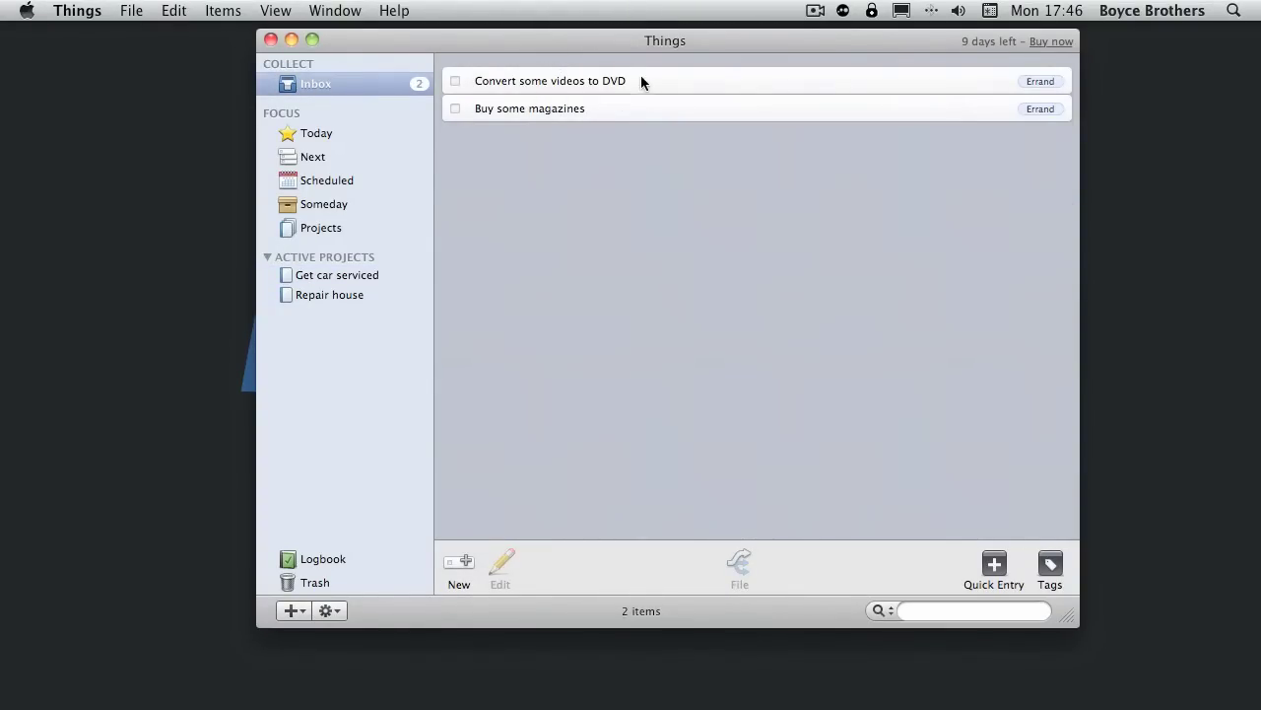
left_click(324, 280)
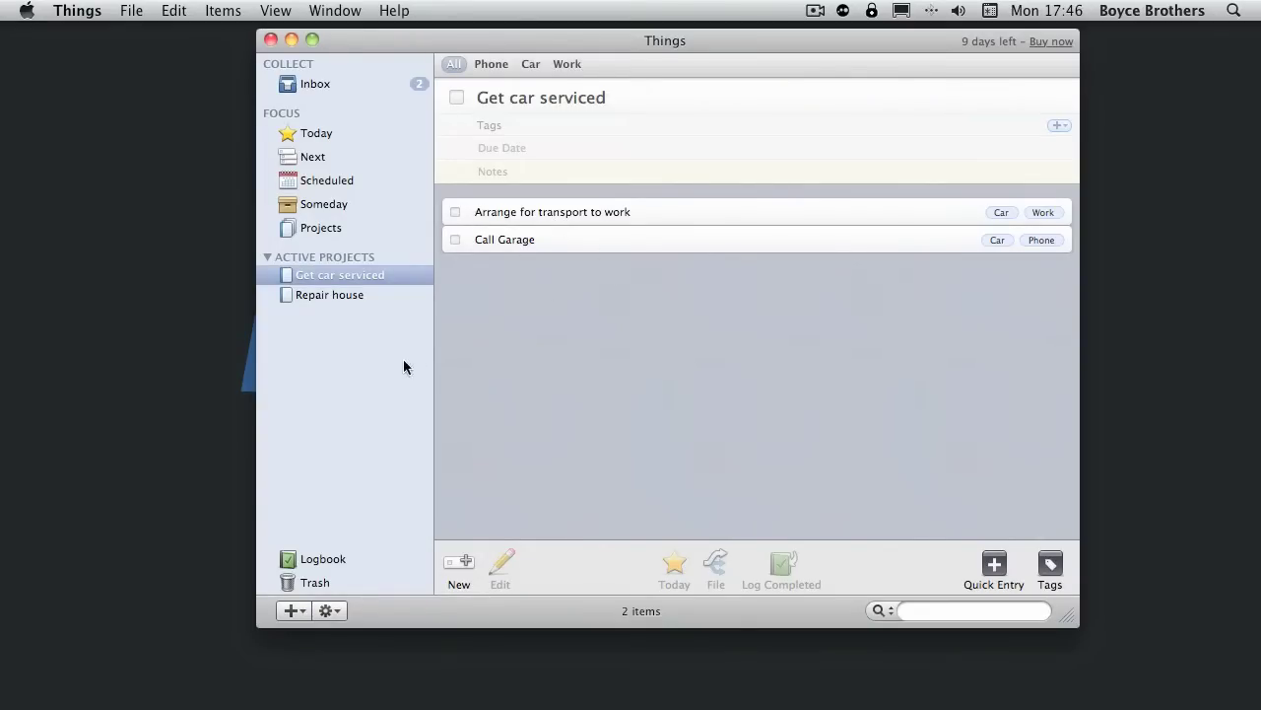
left_click(314, 297)
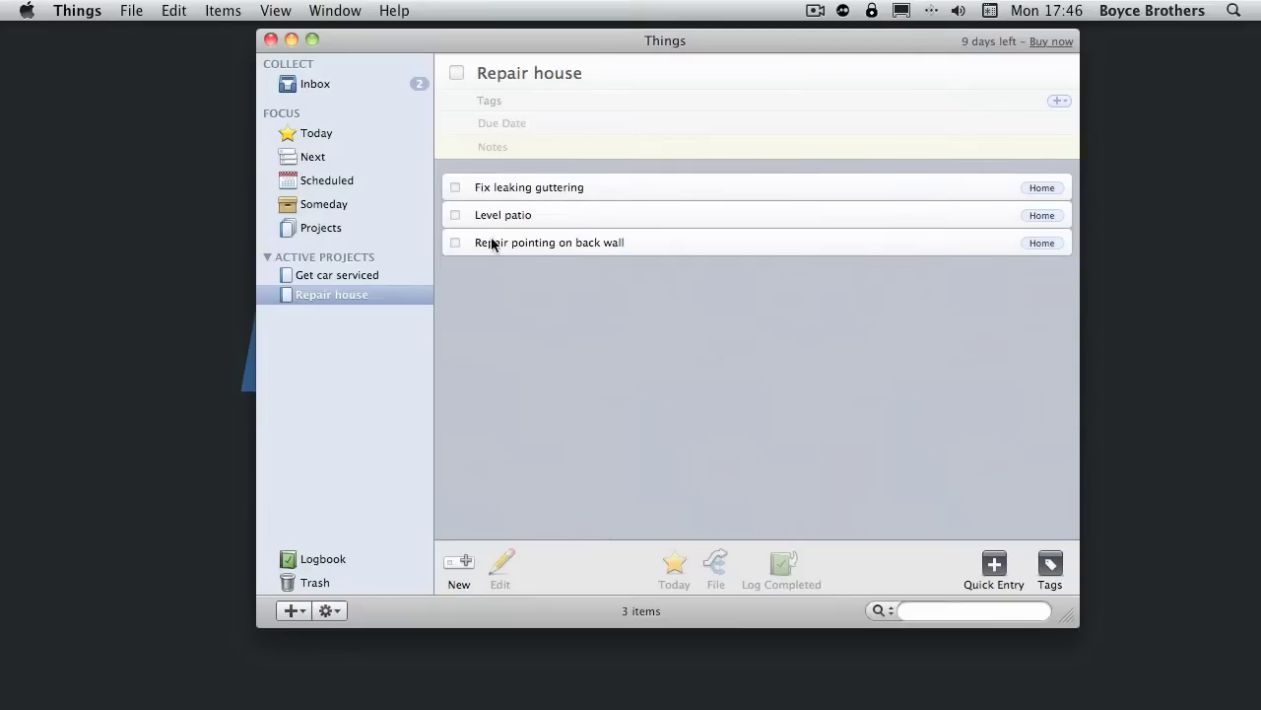
left_click(343, 276)
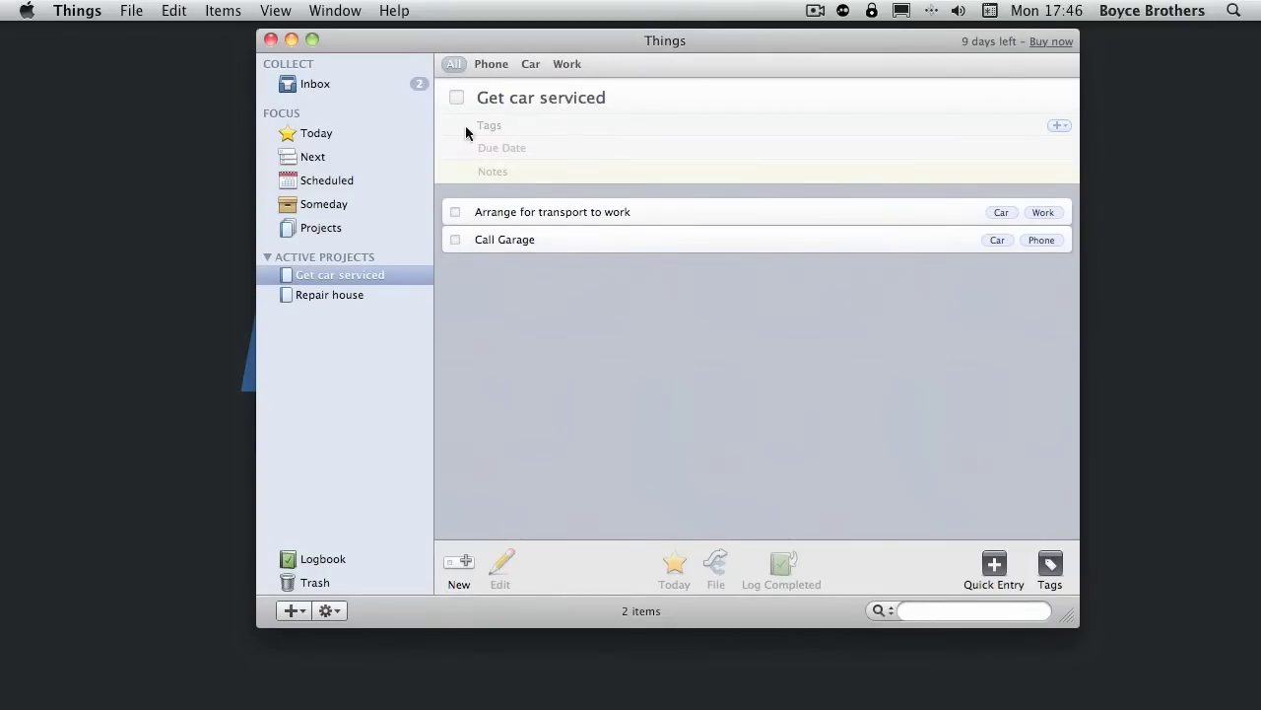
- Give Get car serviced a 29 Jun 2010 due date, shown in Today 3 days before
left_click(527, 148)
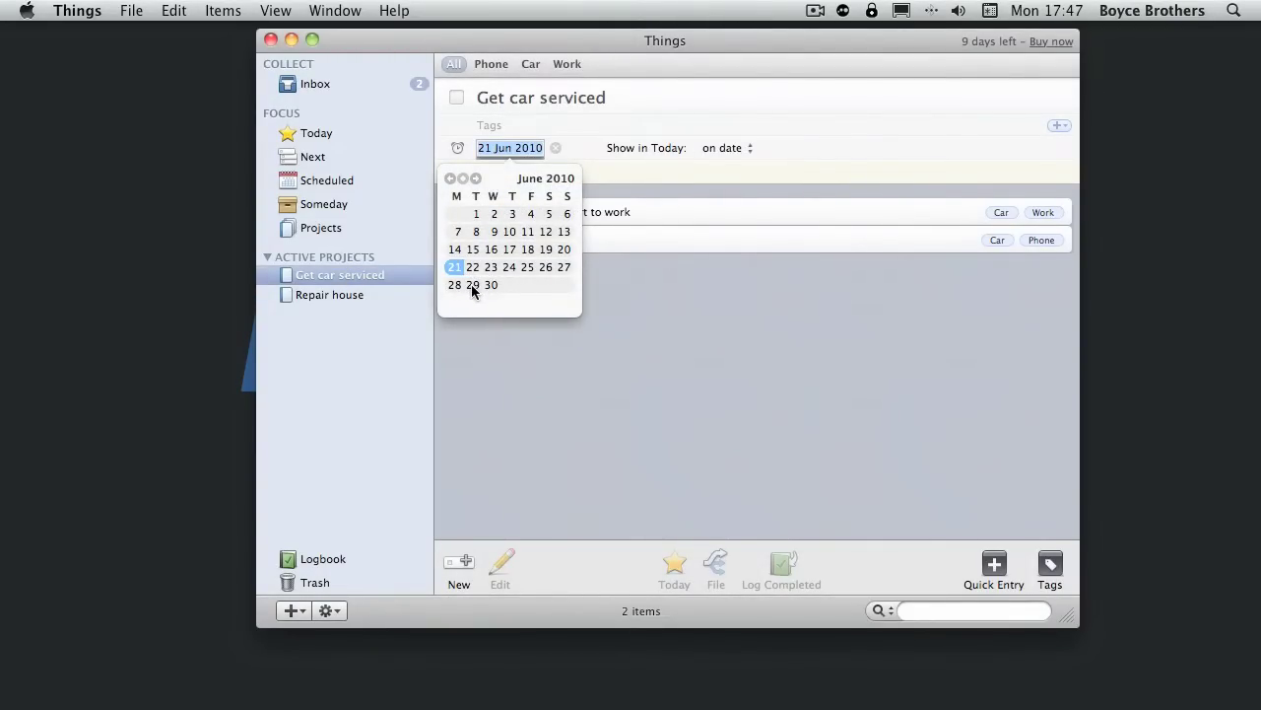
key("Tab")
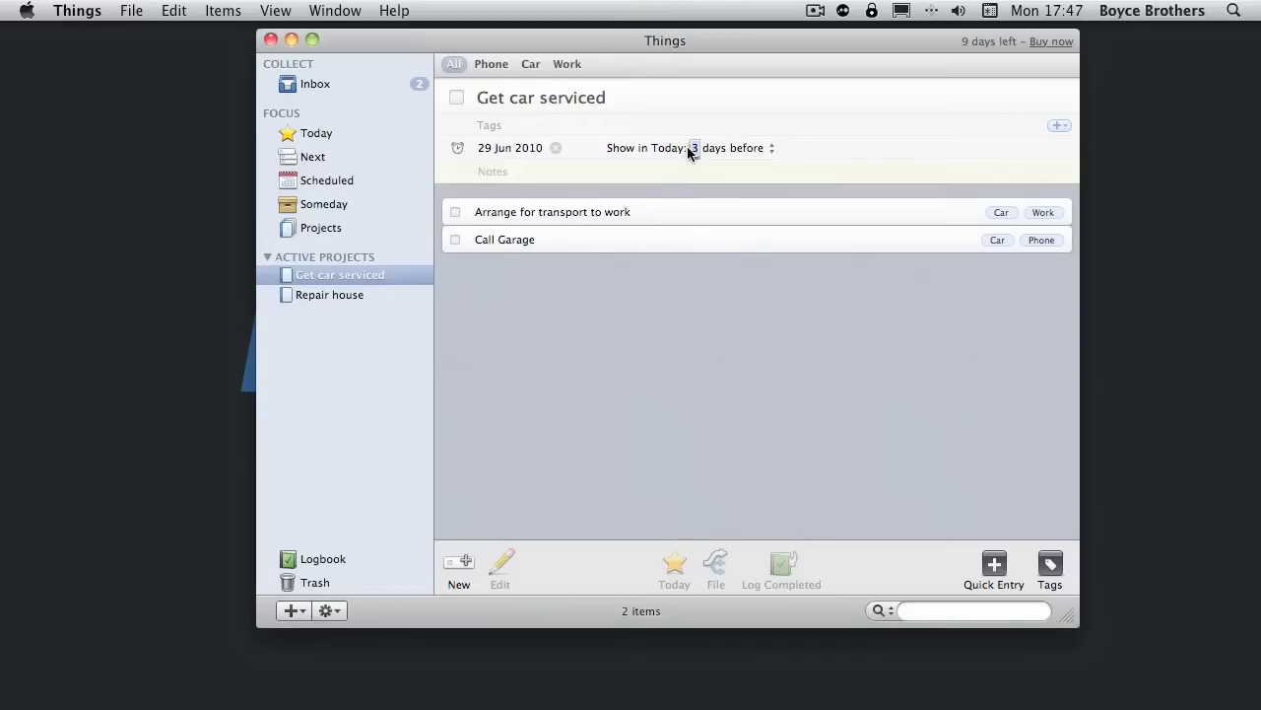
left_click(690, 307)
- Tag the Repair house project as Home
key("Down")
left_click(507, 105)
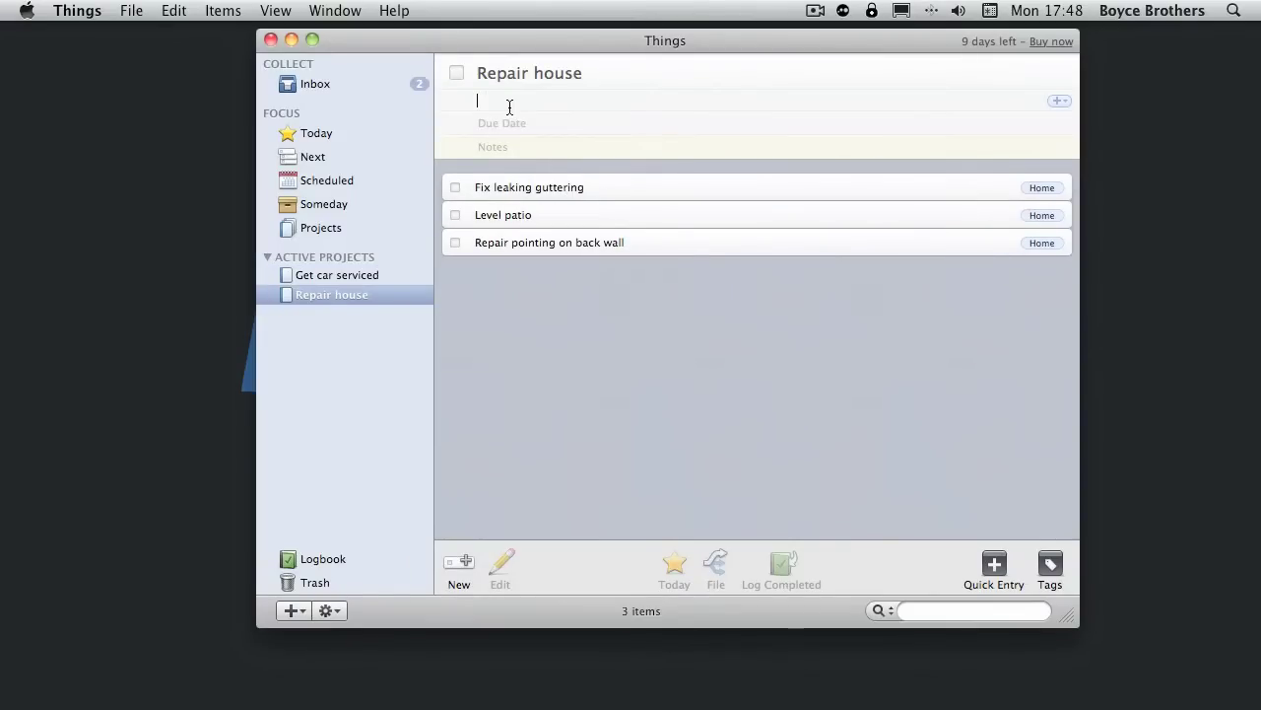
type("Home")
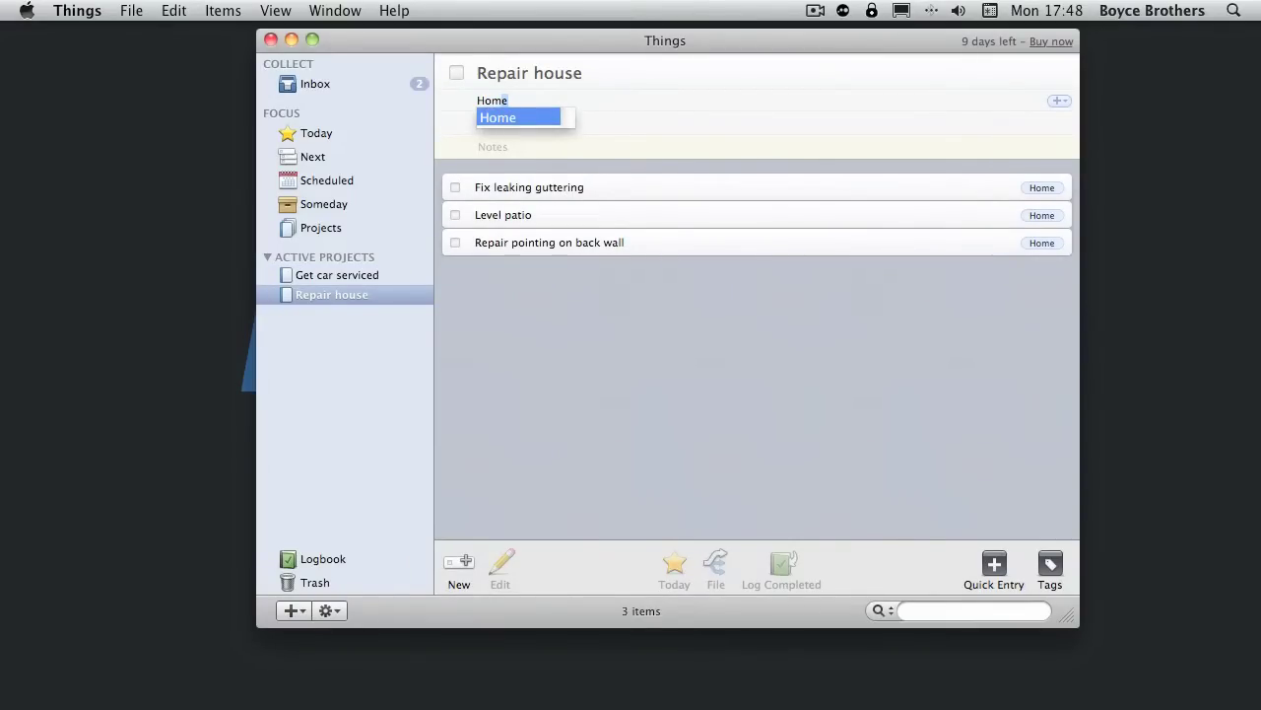
key("Return")
left_click(504, 148)
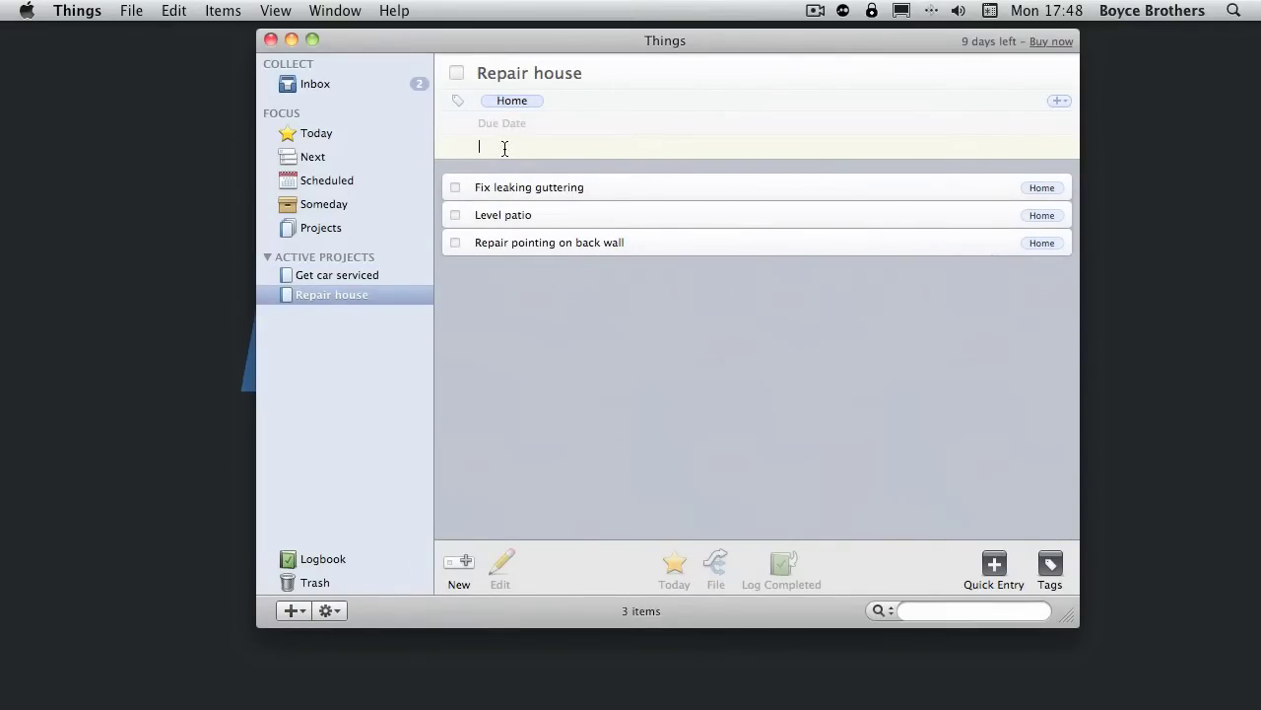
- Add the note 'Need to buy some cement and sand' and a 'Buy sand' to-do tagged Errand
type("Need to buy some cement and sand")
left_click(458, 564)
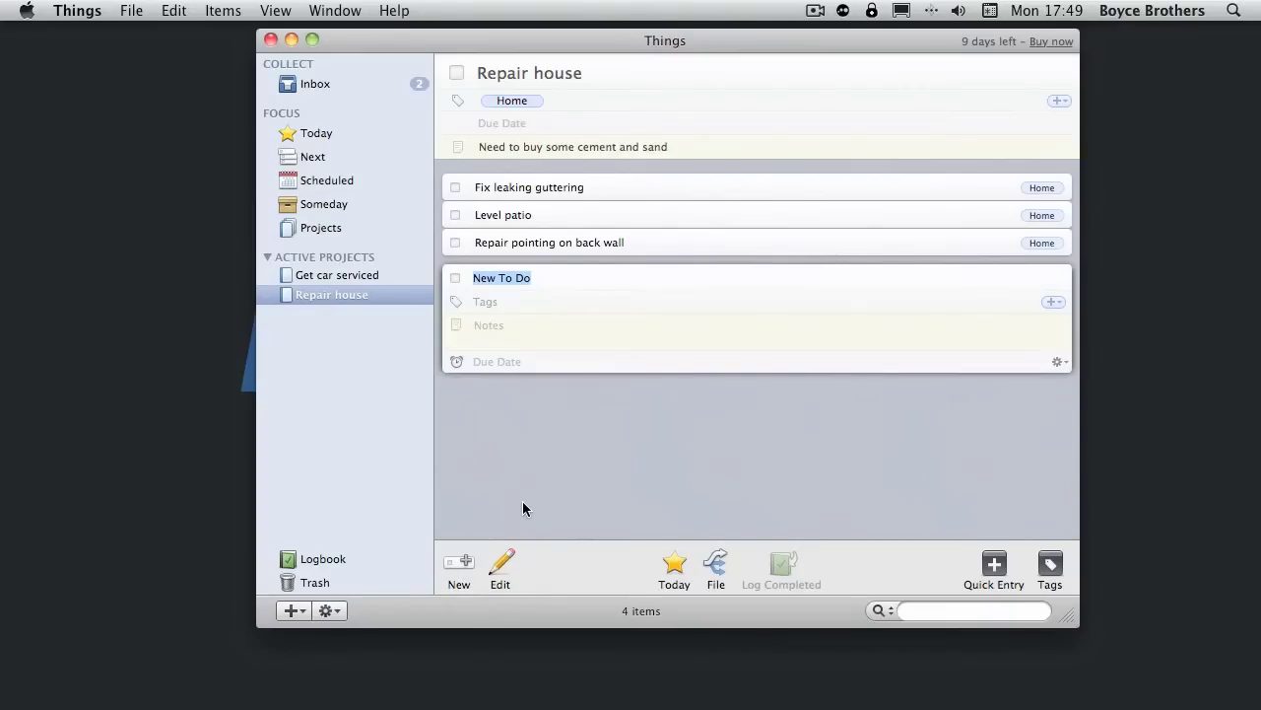
type("Buy sand")
left_click(498, 304)
type("Er")
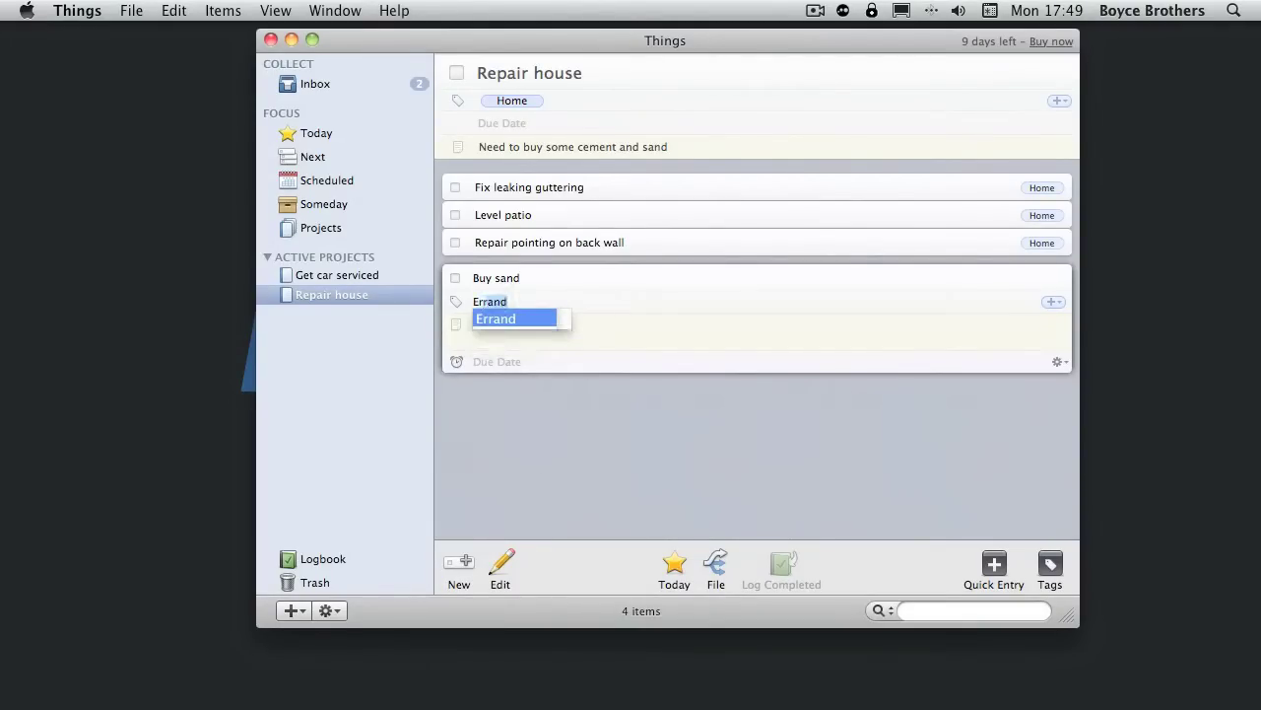
key("Return")
left_click(441, 454)
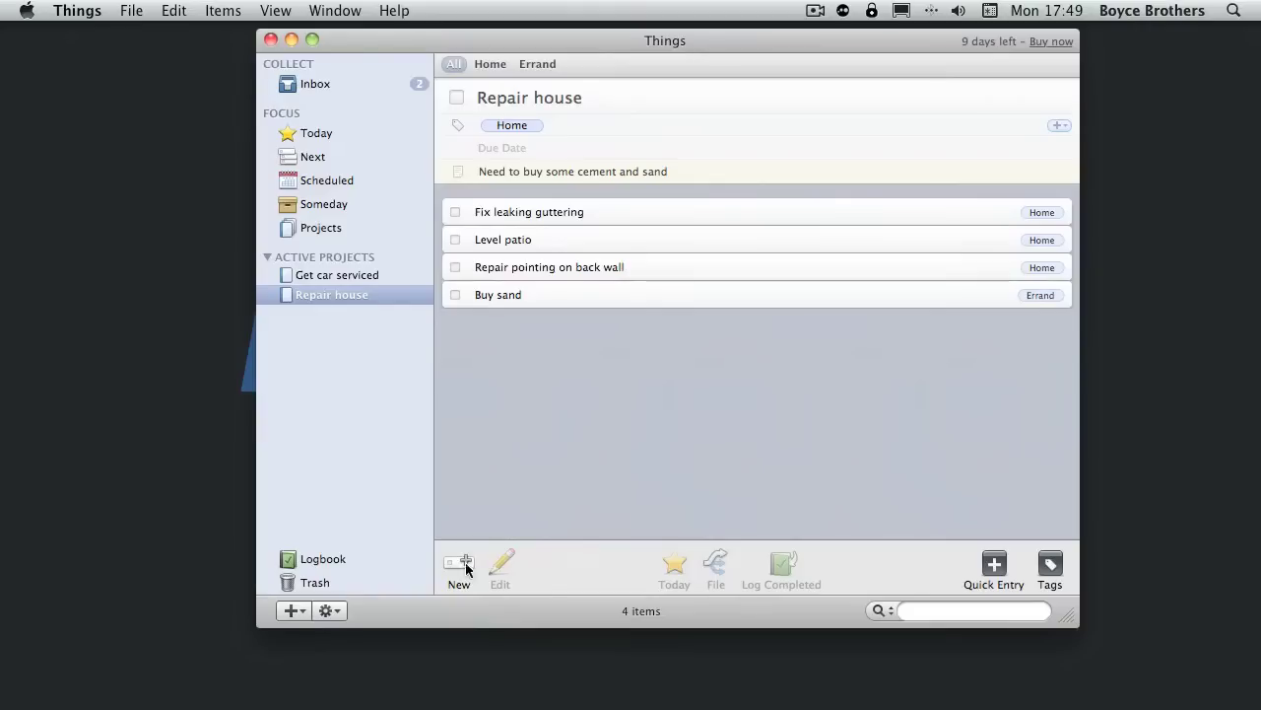
- Add a 'Buy Cement' to-do tagged Errand
left_click(460, 562)
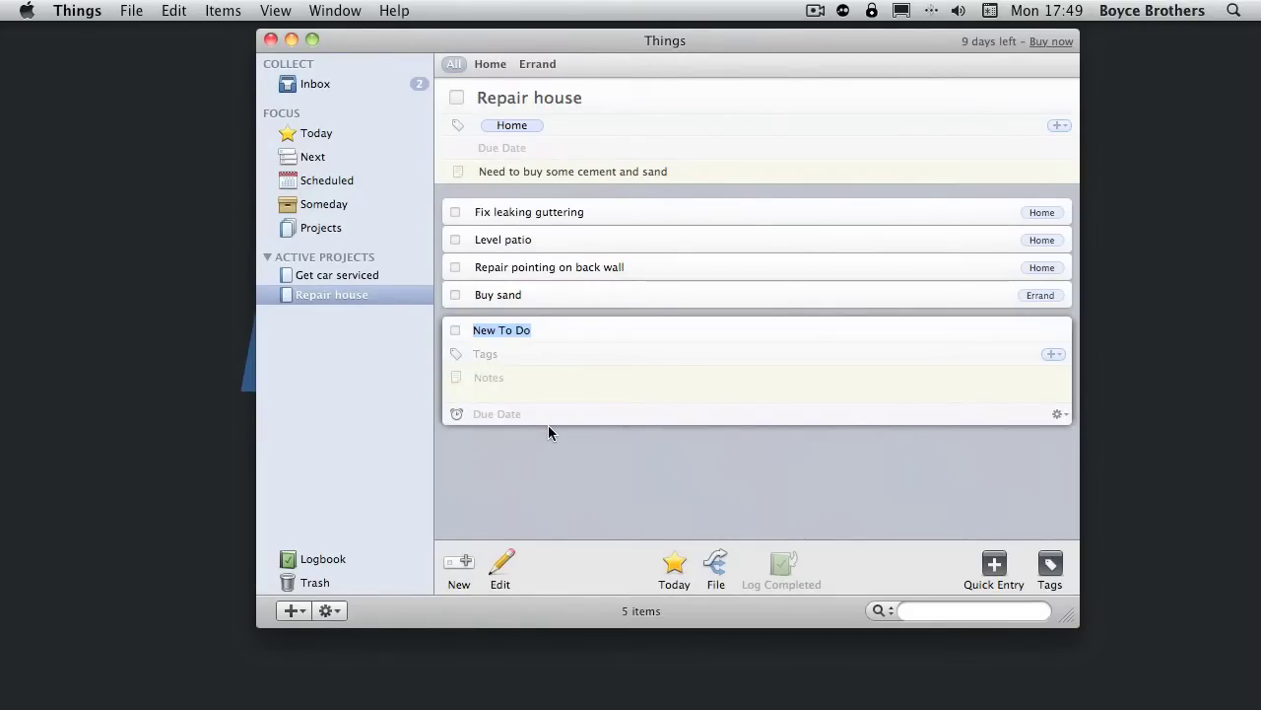
type("Buy ")
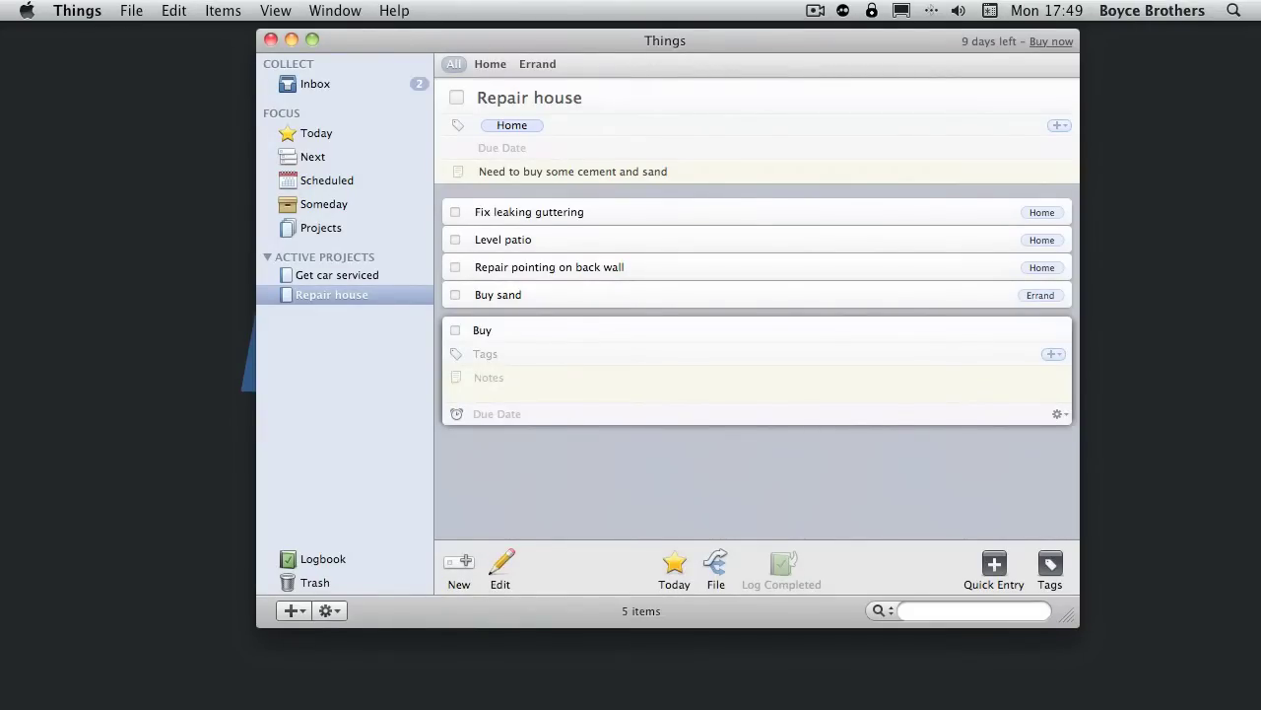
type("Cement")
key("Return")
double_click(514, 326)
left_click(493, 355)
type("Errand")
key("Return")
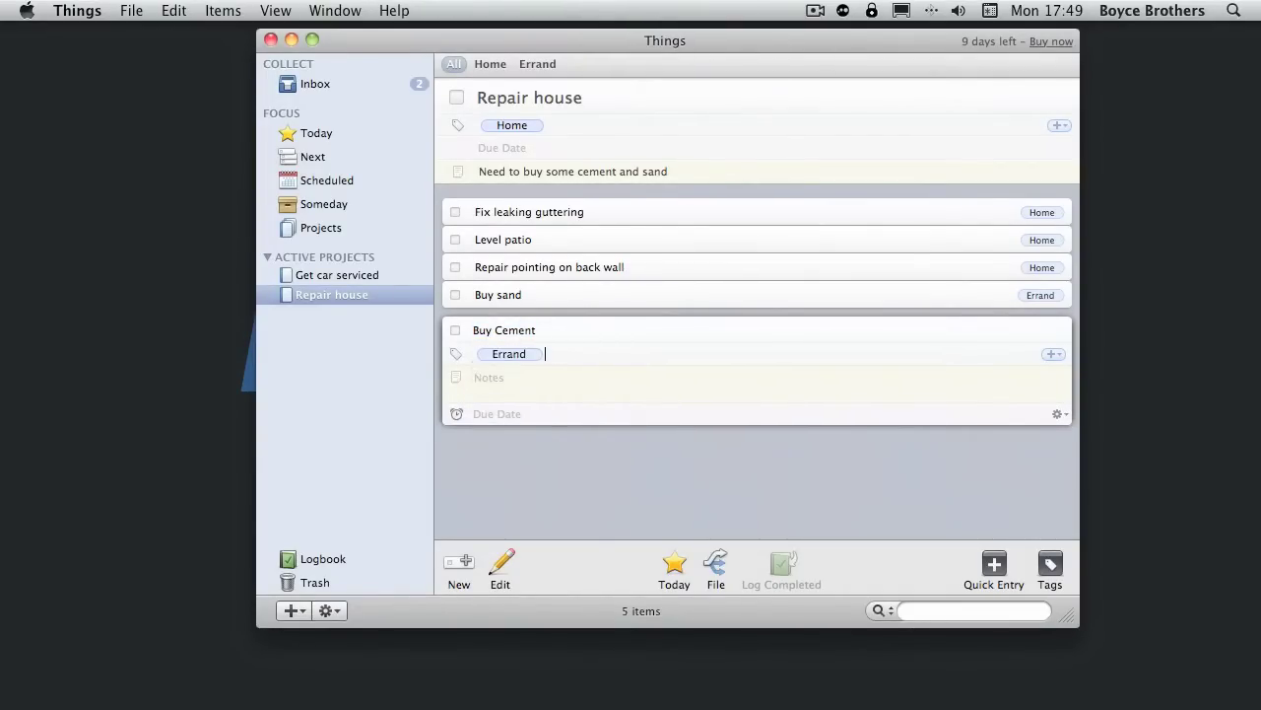
left_click(534, 494)
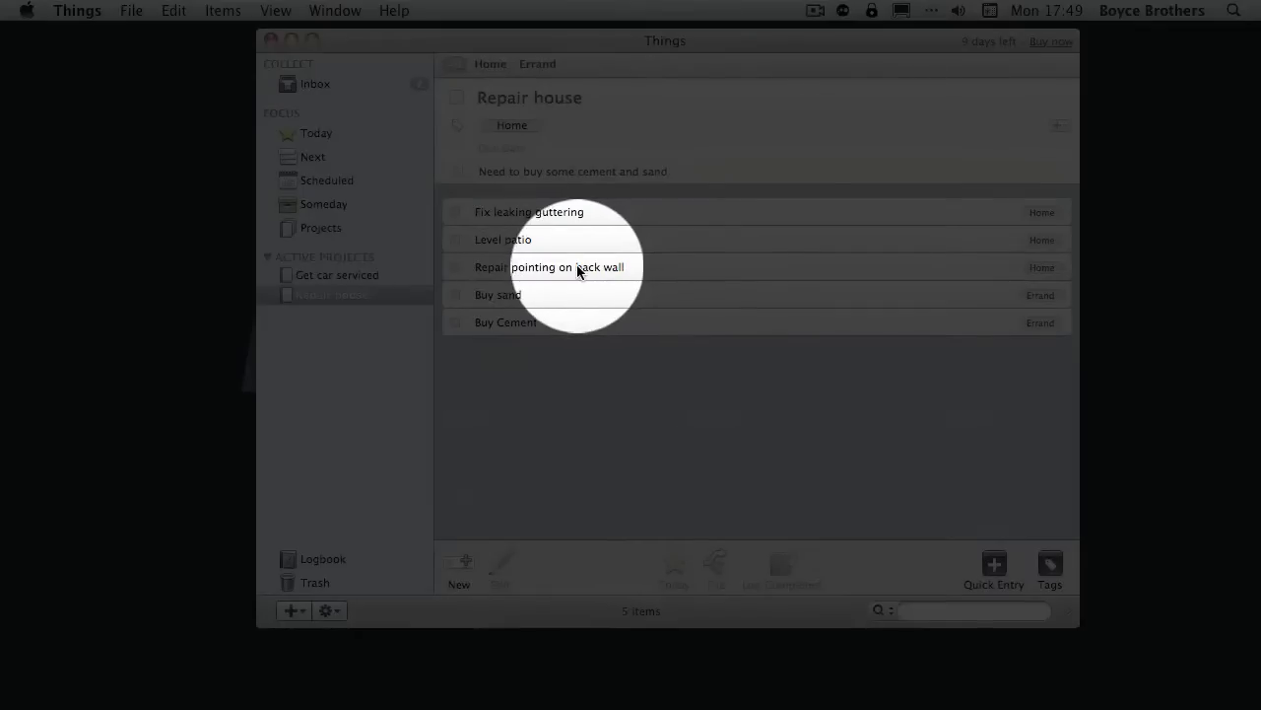
- Move 'Repair pointing on back wall' above Level patio, then Buy sand and Buy Cement under Fix leaking guttering
left_click_drag(578, 272, 578, 233)
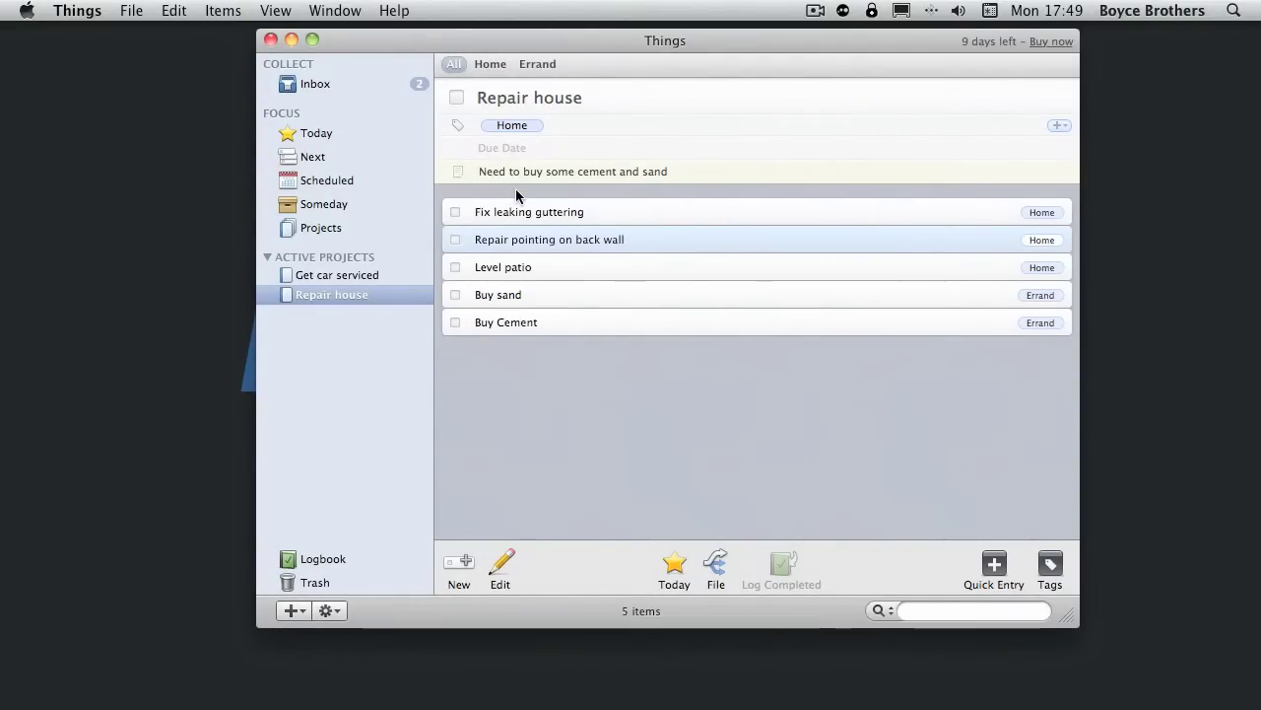
left_click_drag(506, 299, 559, 235)
left_click_drag(516, 323, 618, 267)
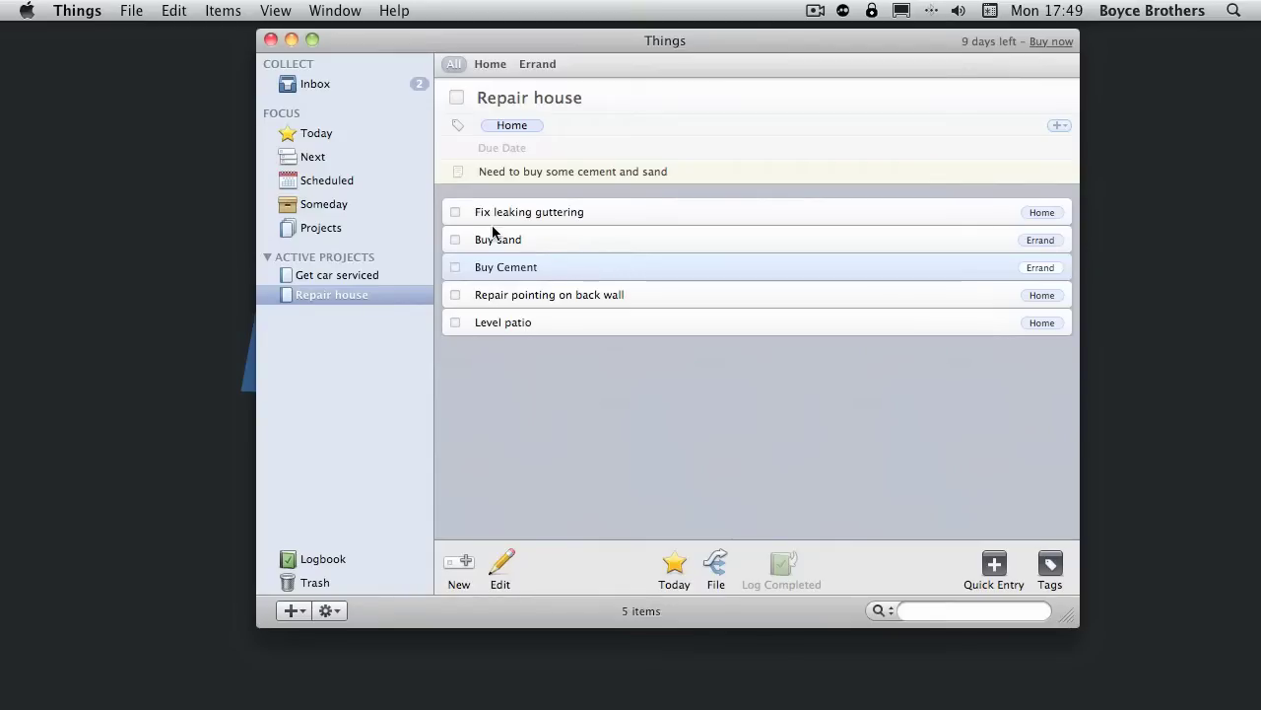
- Tick 'Fix leaking guttering' and log it, stamping it Jun 21, 2010
left_click(455, 211)
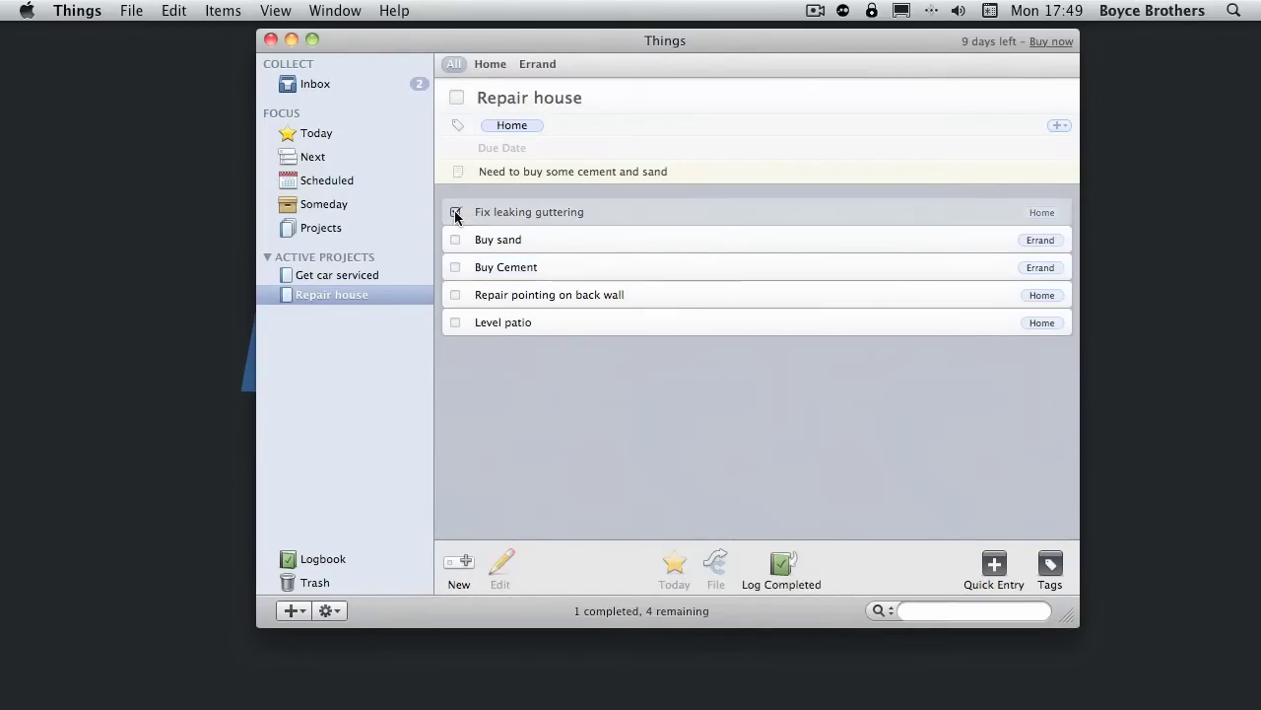
left_click(310, 559)
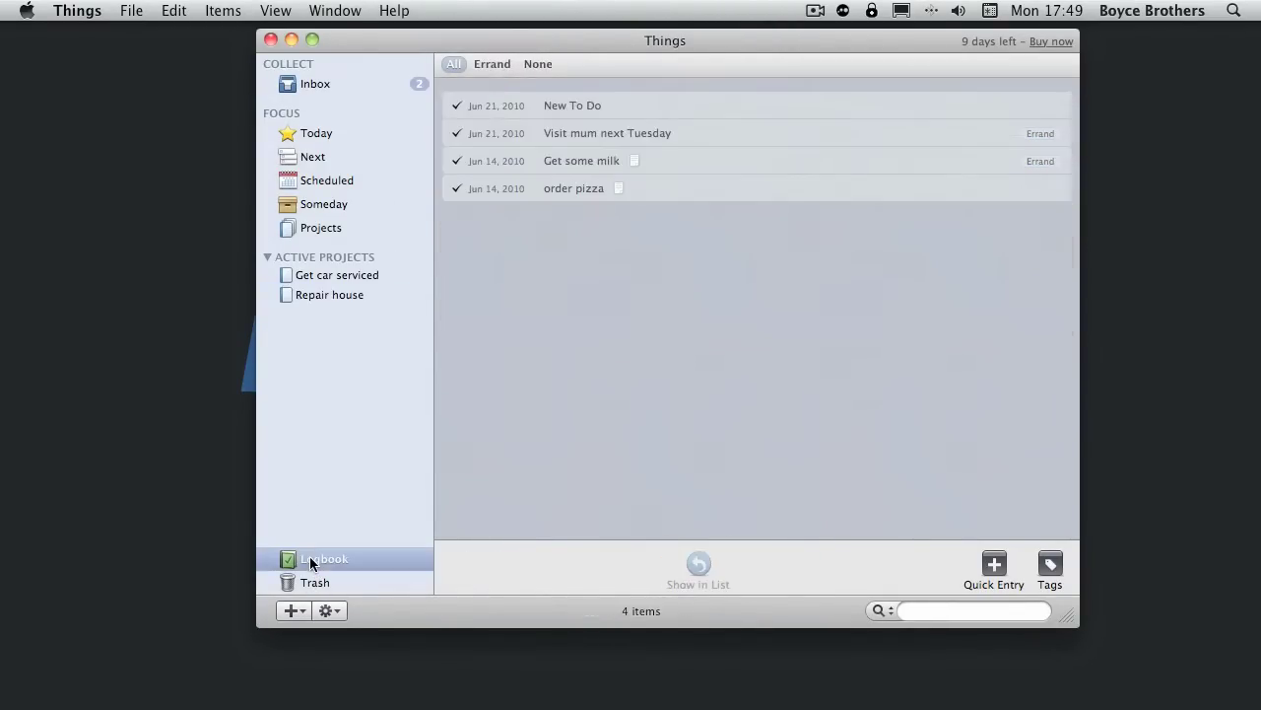
left_click(343, 274)
left_click(355, 293)
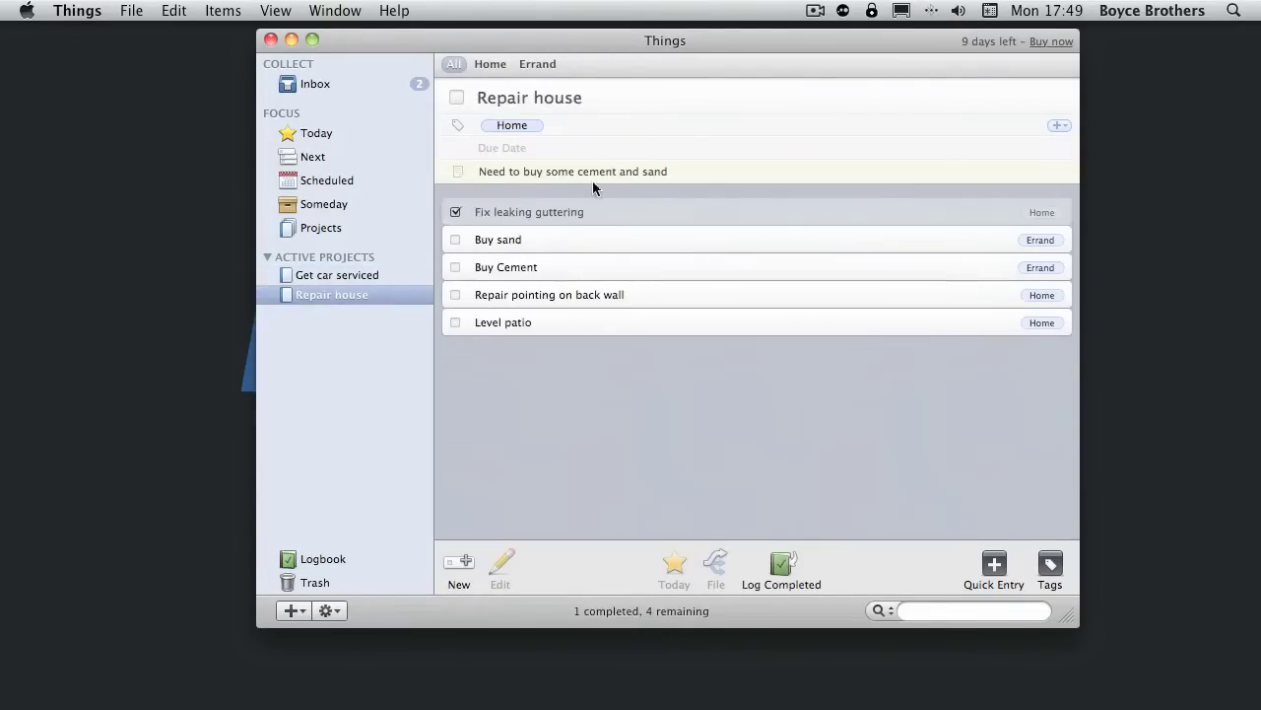
left_click(221, 10)
left_click(320, 140)
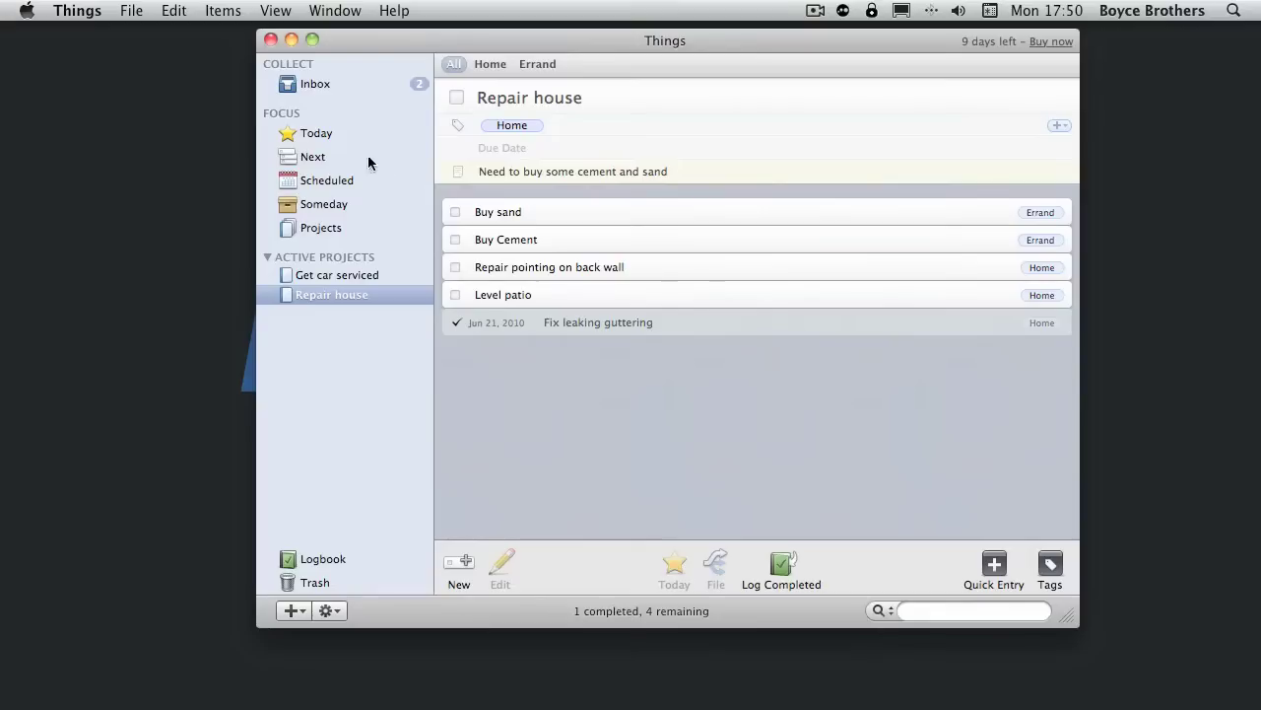
- Move 'Buy some magazines' to Today and 'Convert some videos to DVD' to Next, and put Call Garage first
left_click(313, 157)
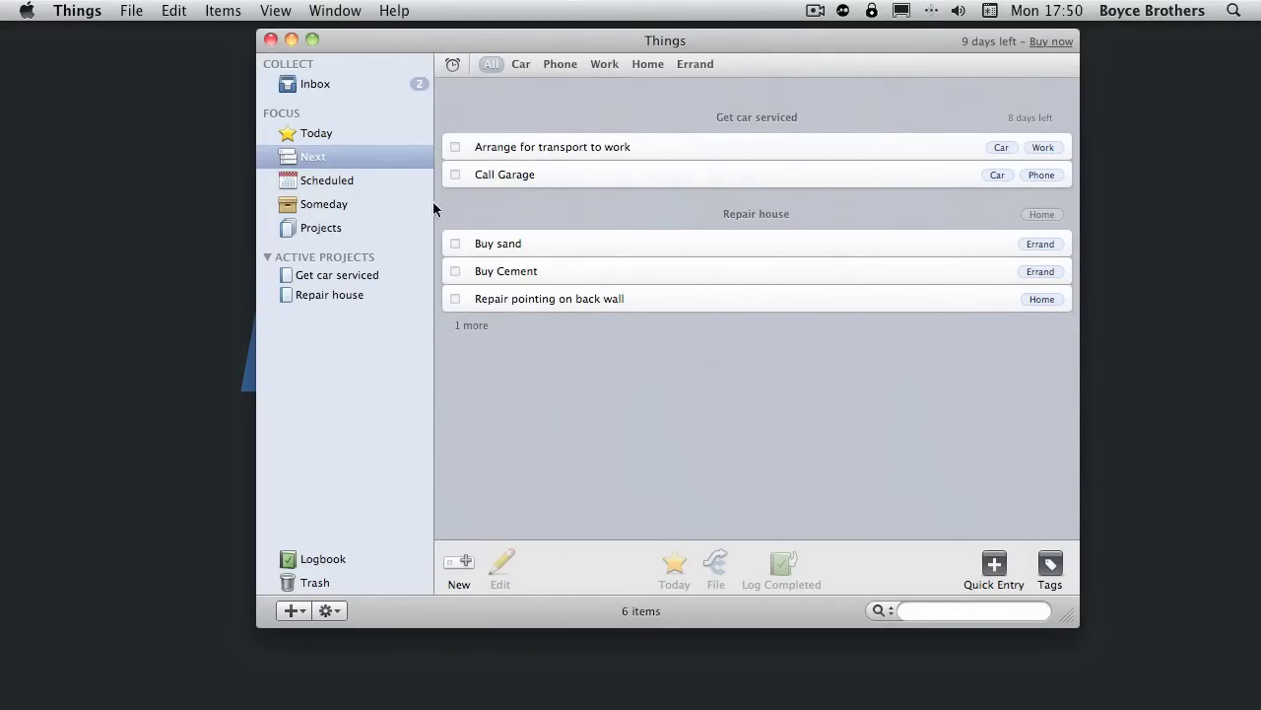
left_click(333, 87)
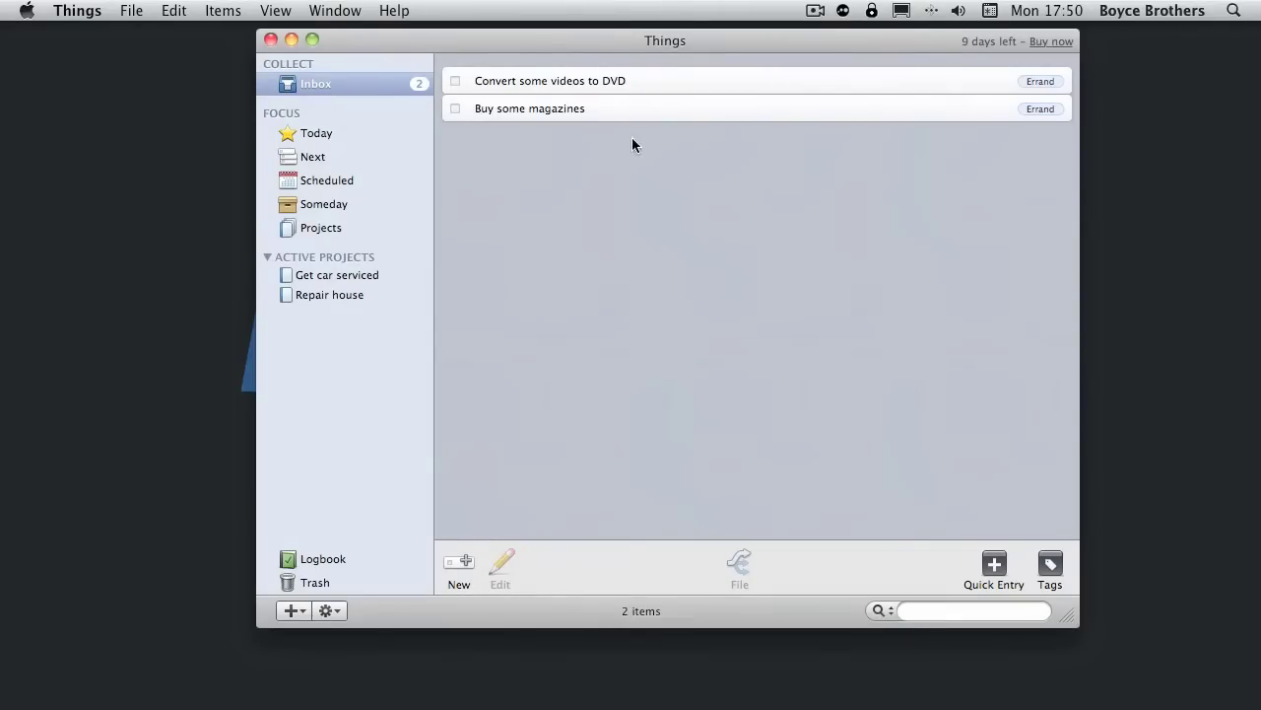
left_click_drag(563, 108, 394, 138)
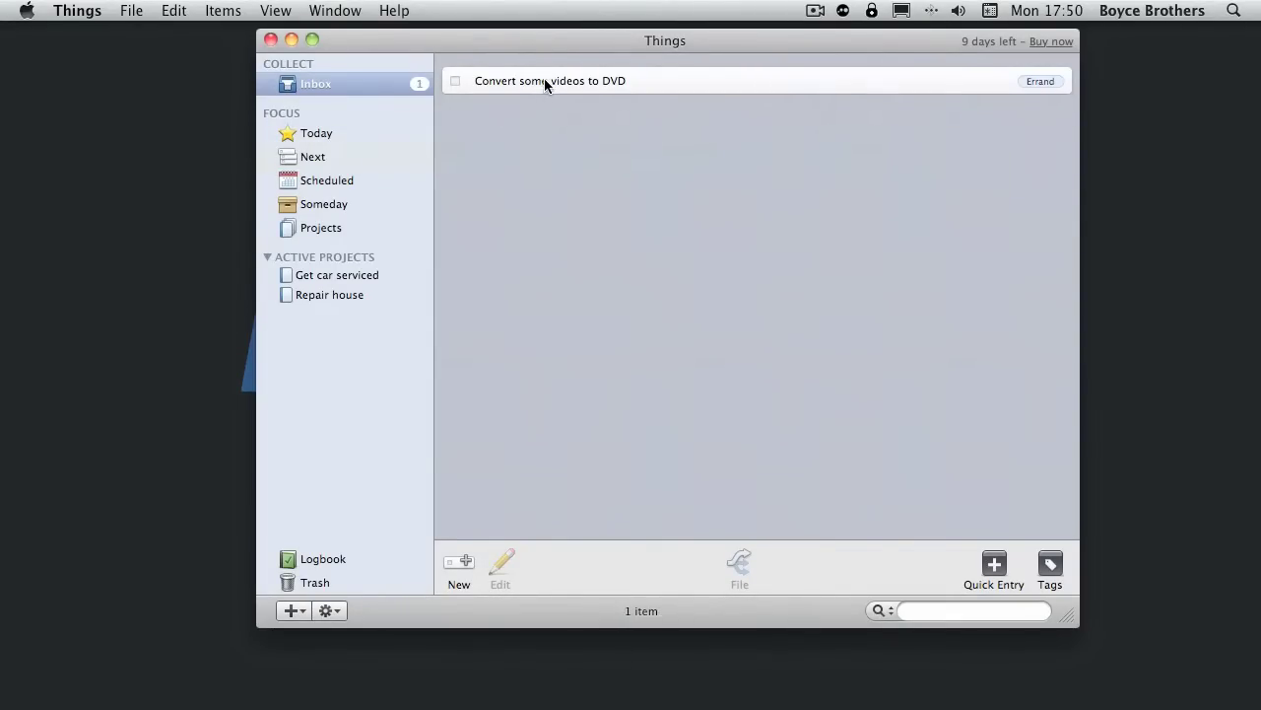
left_click_drag(544, 79, 336, 159)
left_click(311, 157)
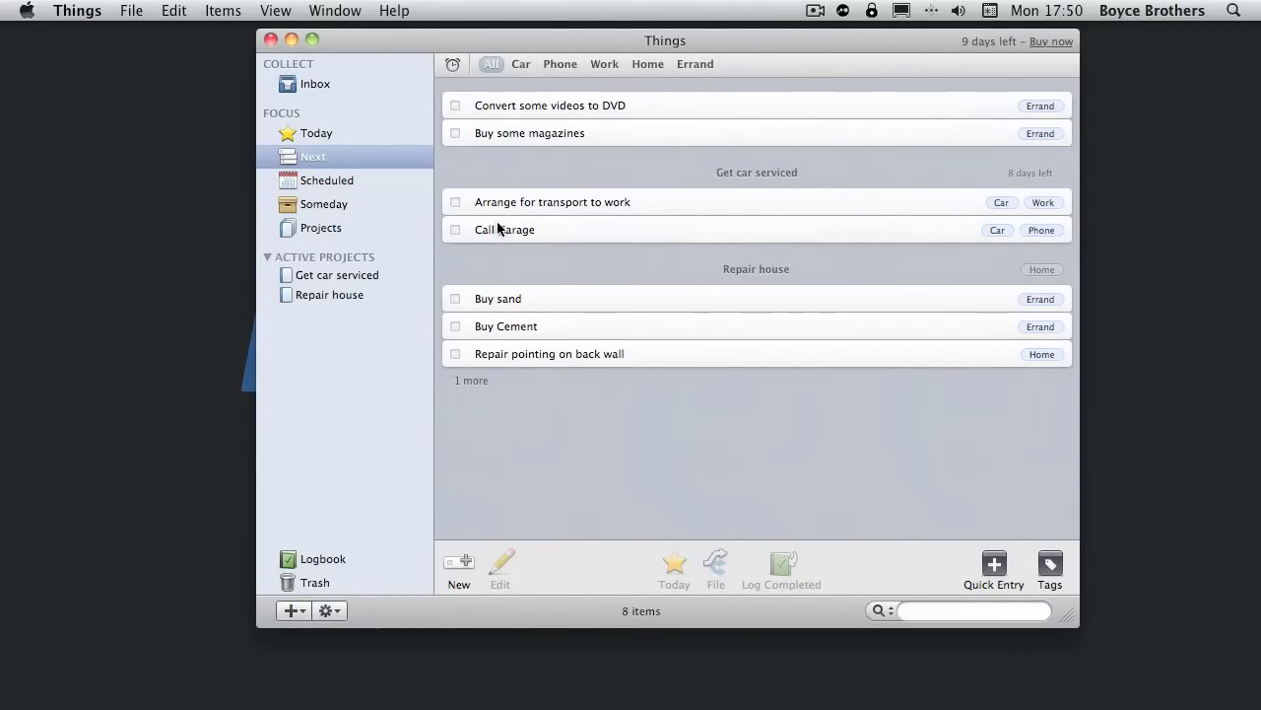
left_click_drag(498, 229, 516, 181)
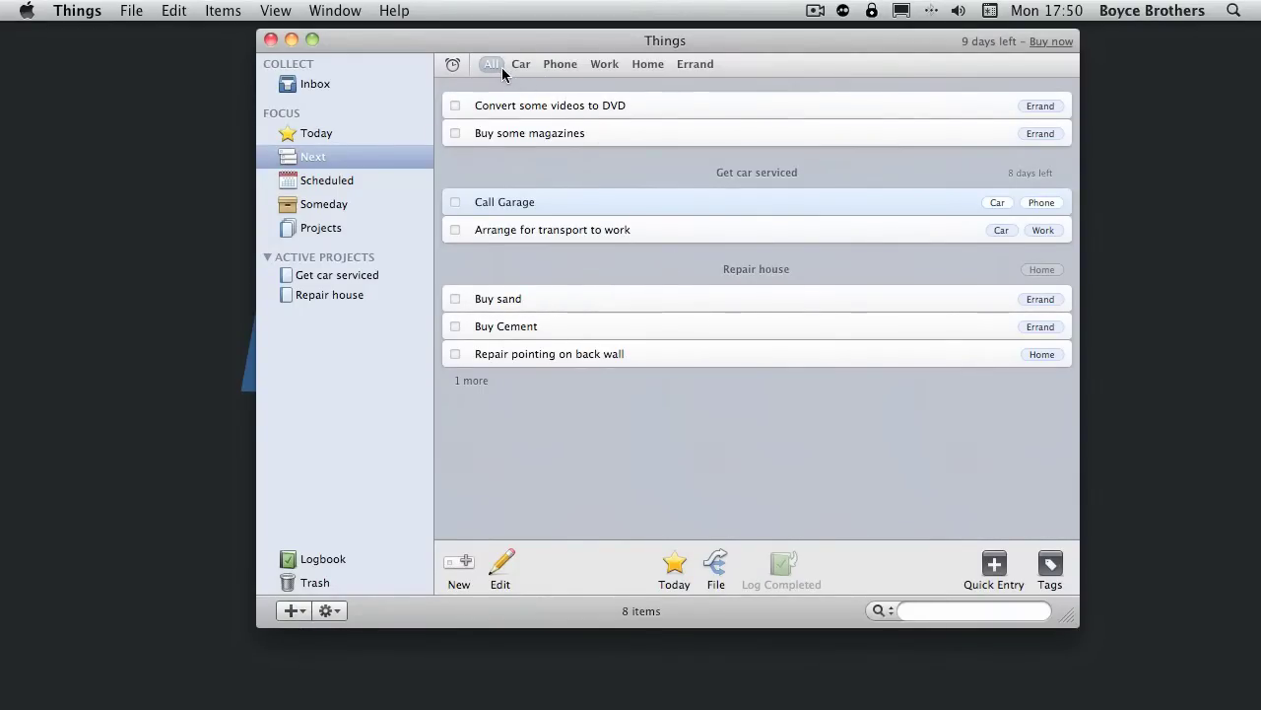
- Toggle the due-date filter on the Next list, ending with it cleared to show all tasks
left_click(455, 65)
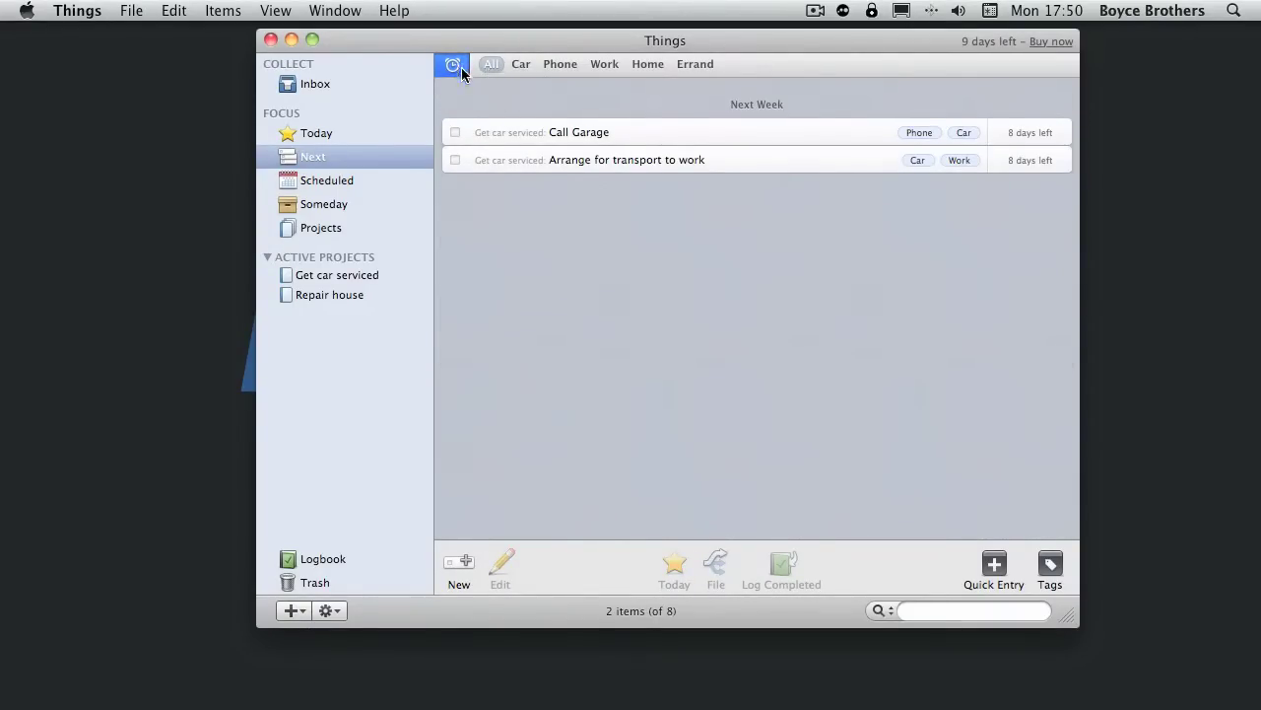
left_click(455, 65)
left_click(454, 64)
left_click(452, 66)
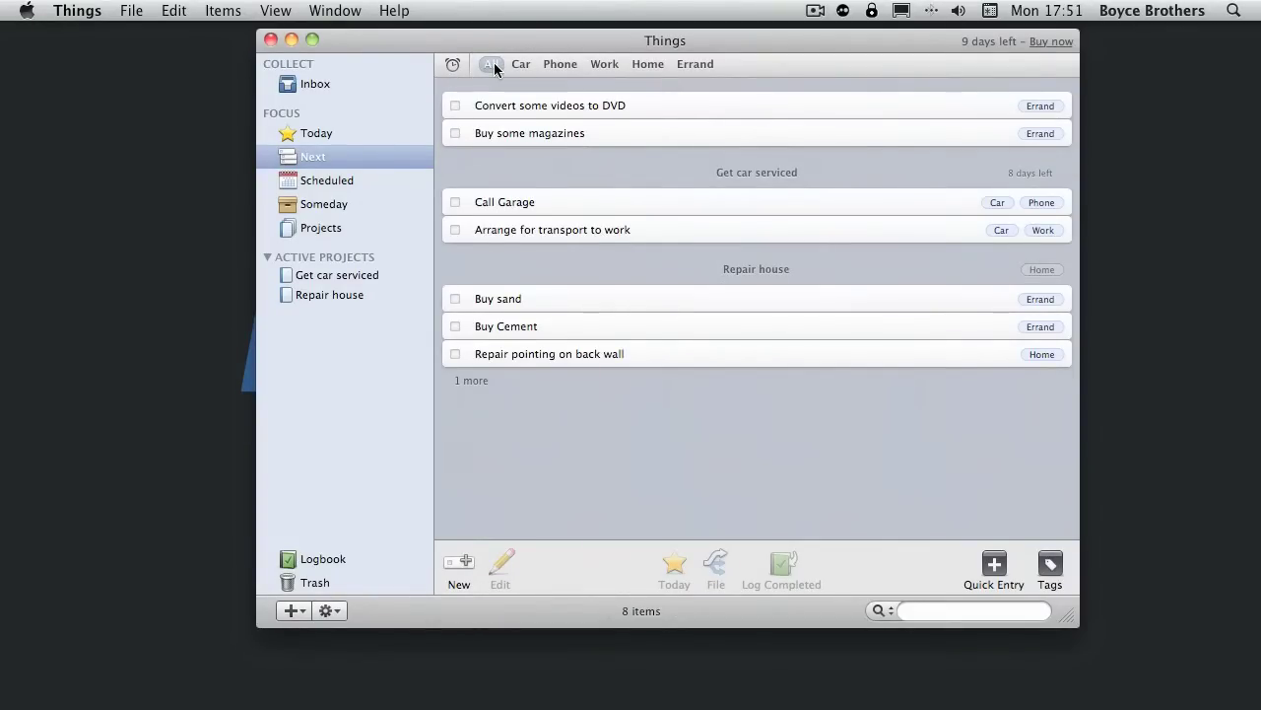
- Filter by Errand and retag 'Convert some videos to DVD' from Errand to Home
left_click(491, 64)
left_click(695, 64)
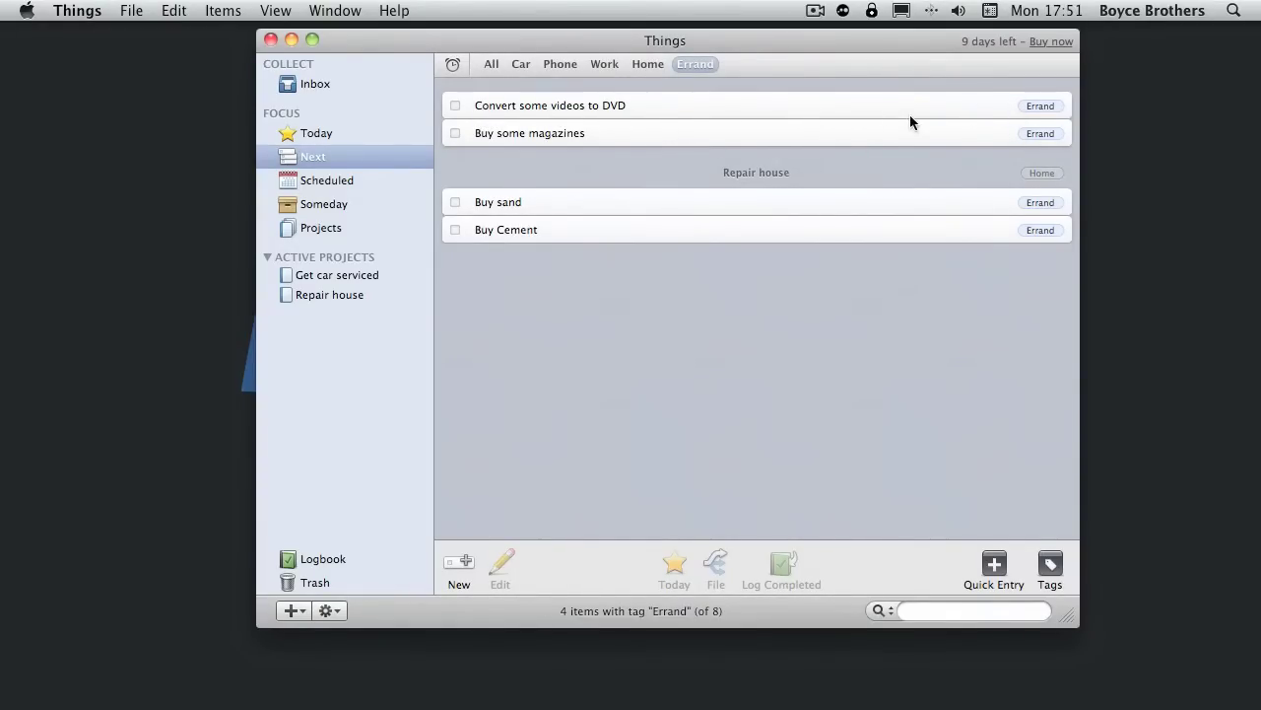
double_click(1006, 105)
left_click(593, 140)
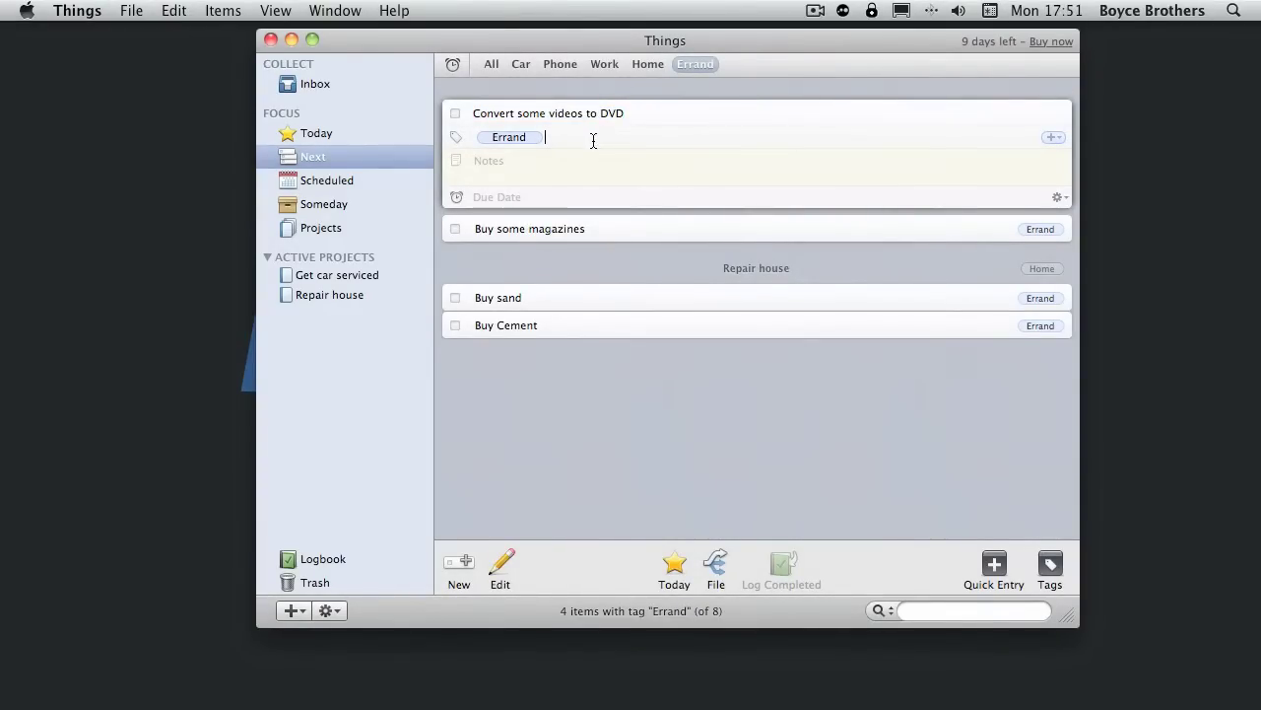
type("Home")
key("Return")
left_click(511, 140)
key("BackSpace")
key("Return")
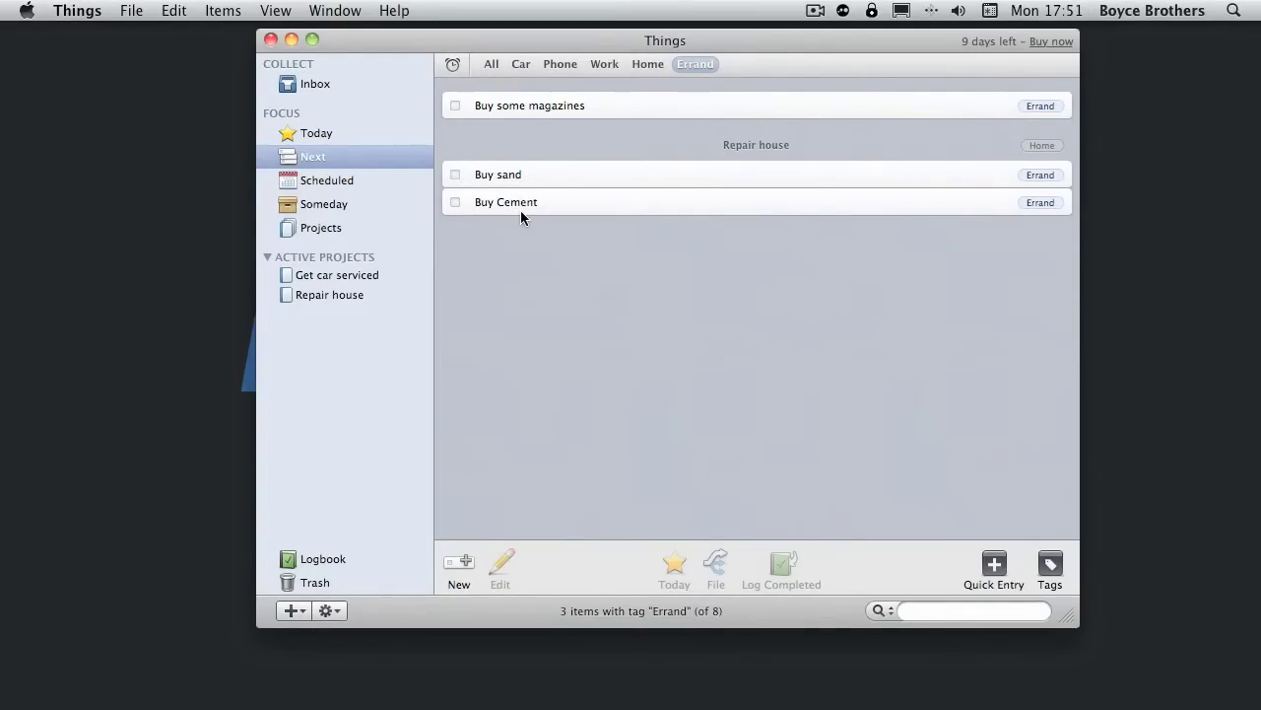
- Complete Buy some magazines, Buy sand and Buy Cement, then log them via Items > Log Completed Now
left_click(454, 106)
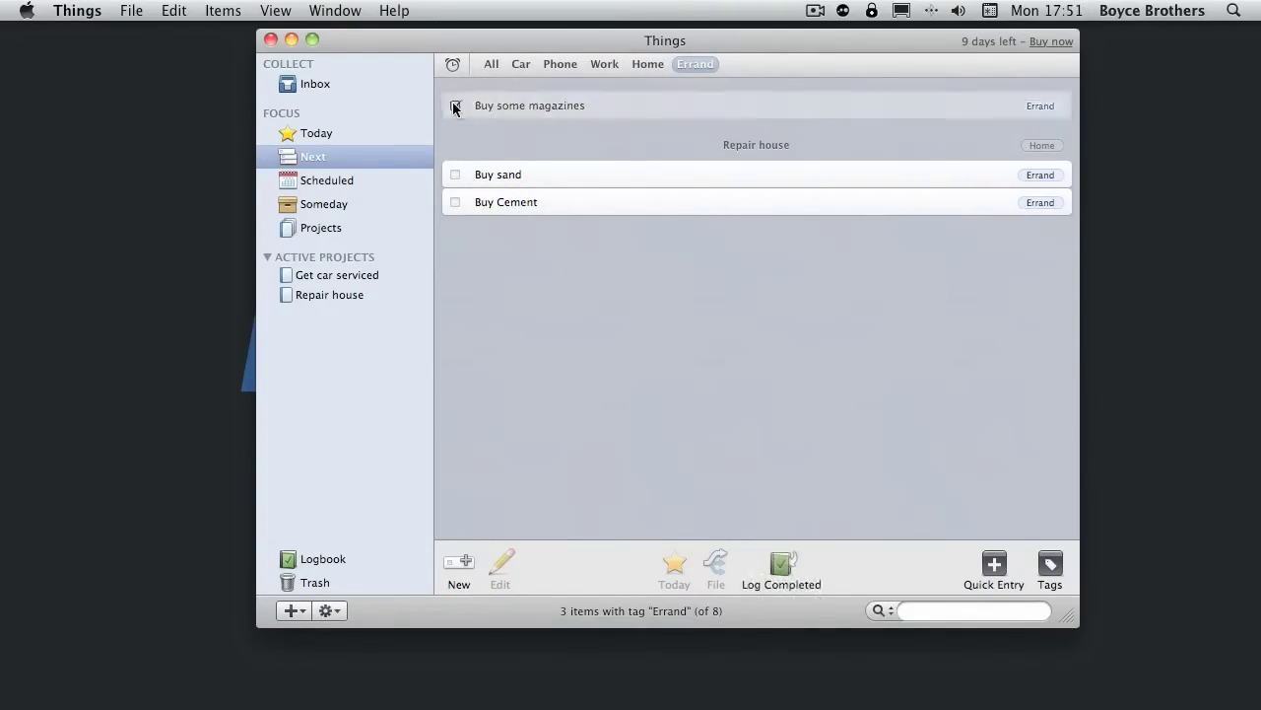
left_click(455, 175)
left_click(455, 201)
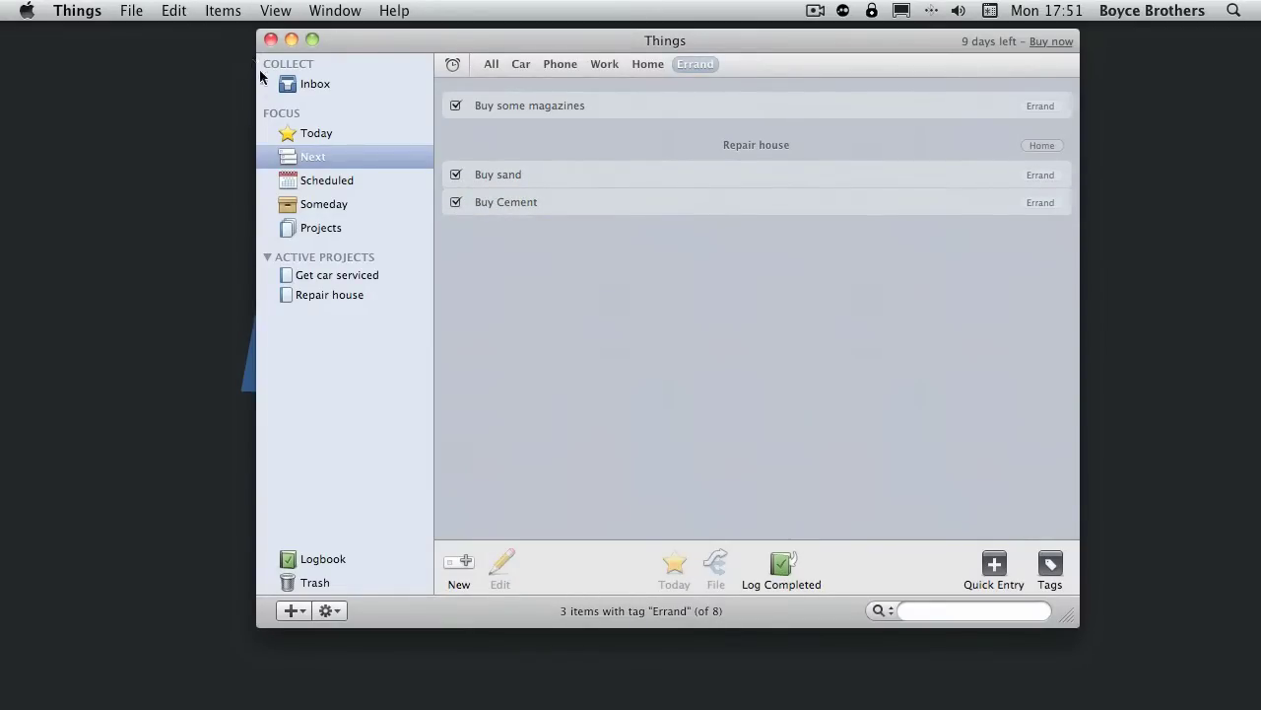
left_click(222, 10)
left_click(374, 142)
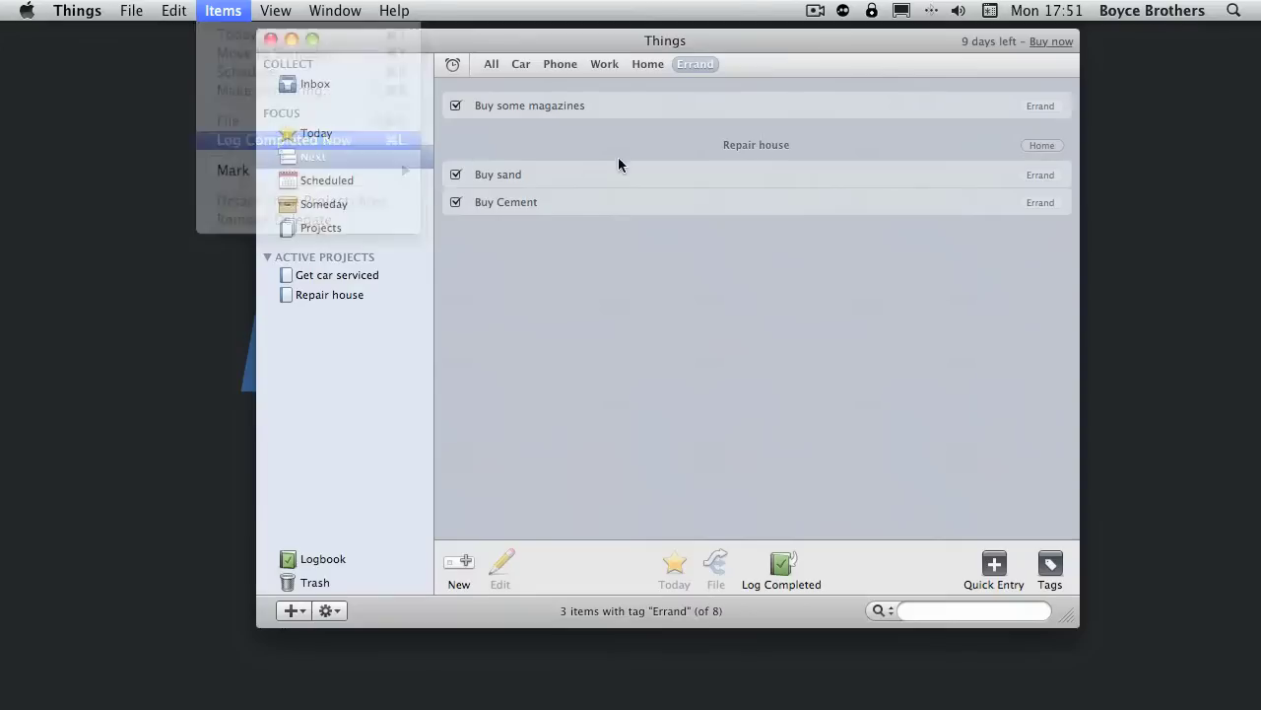
- Check the Work and Car tag filters, then show all tags again
left_click(600, 67)
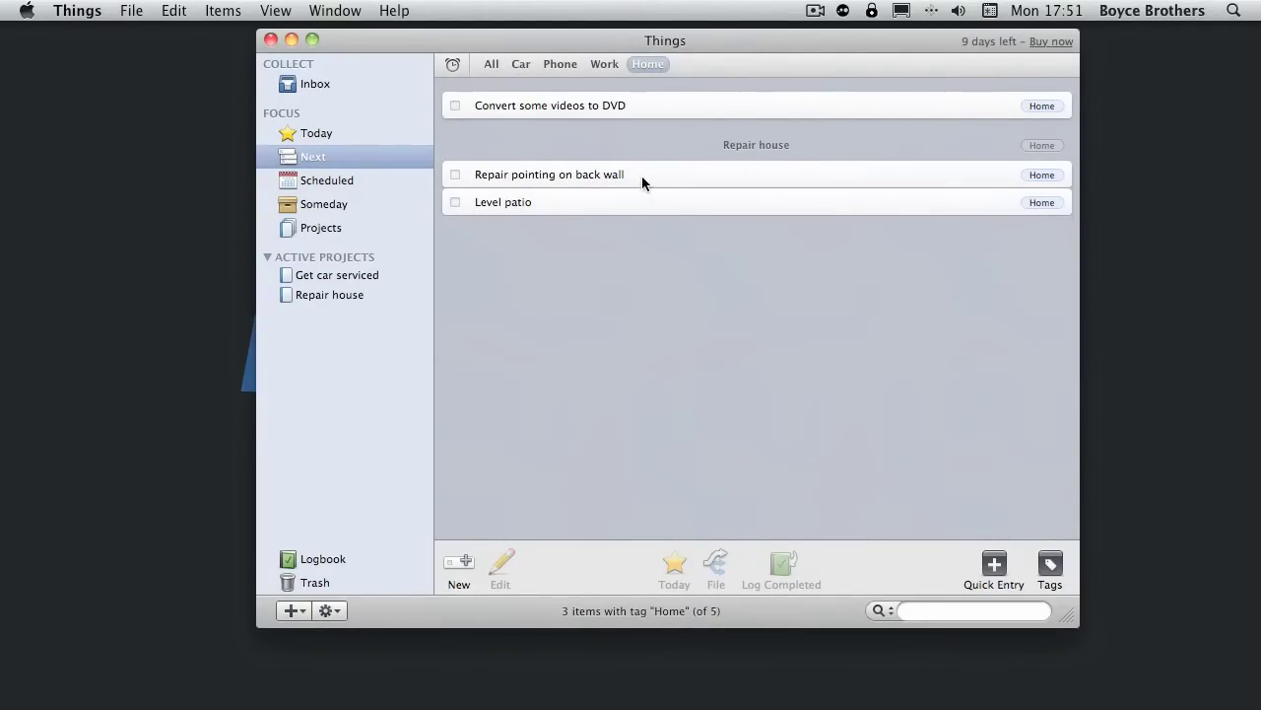
left_click(520, 65)
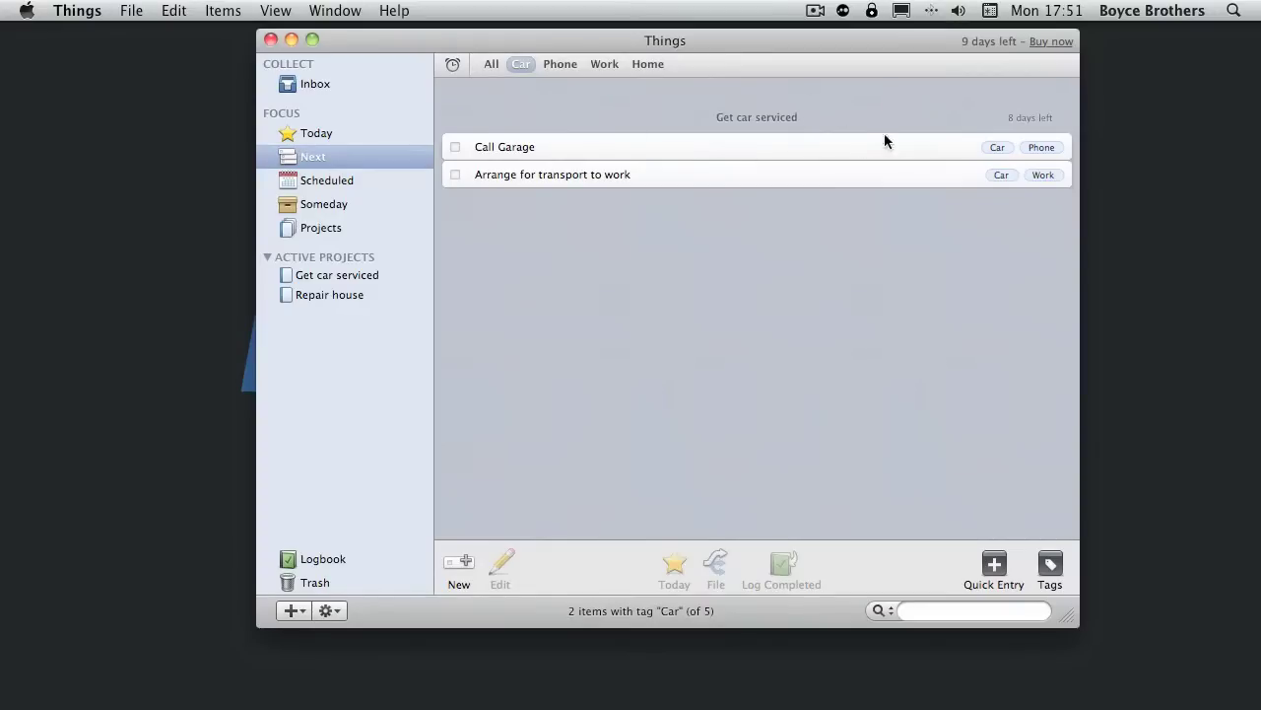
left_click(490, 64)
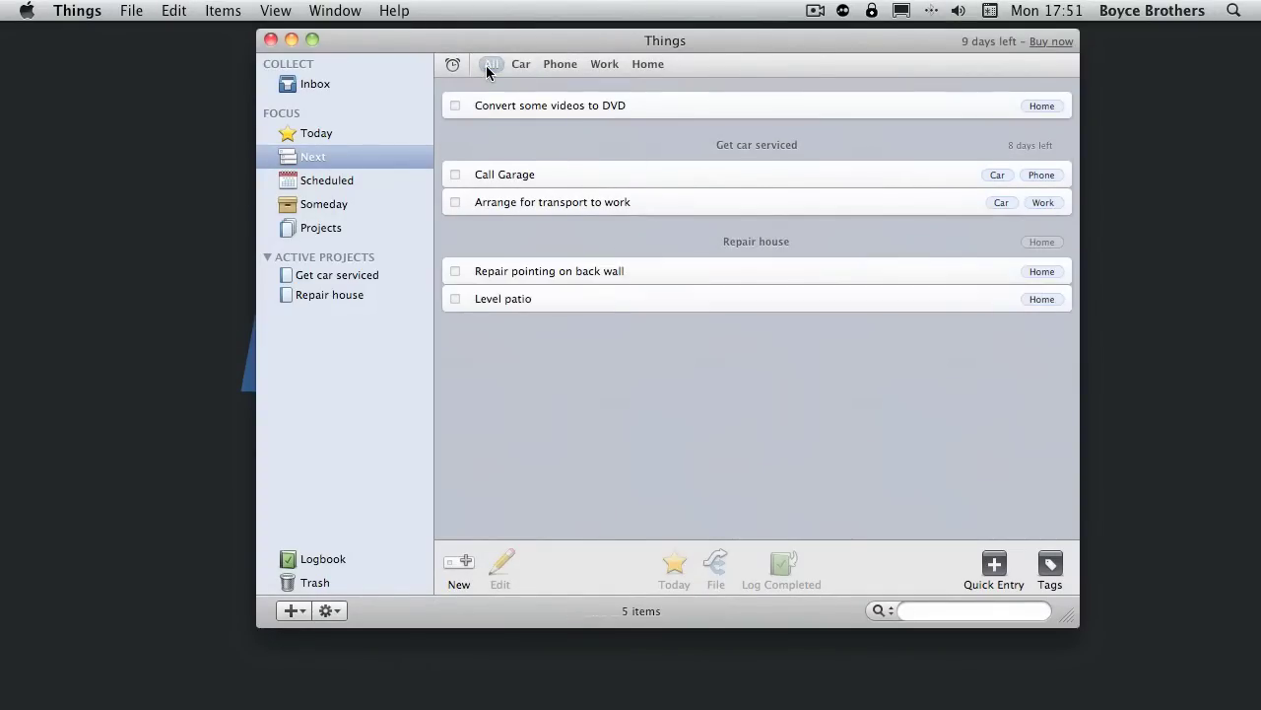
- Check off Call Garage, Arrange for transport to work and the Get car serviced project, log them, and return to Next
left_click(352, 276)
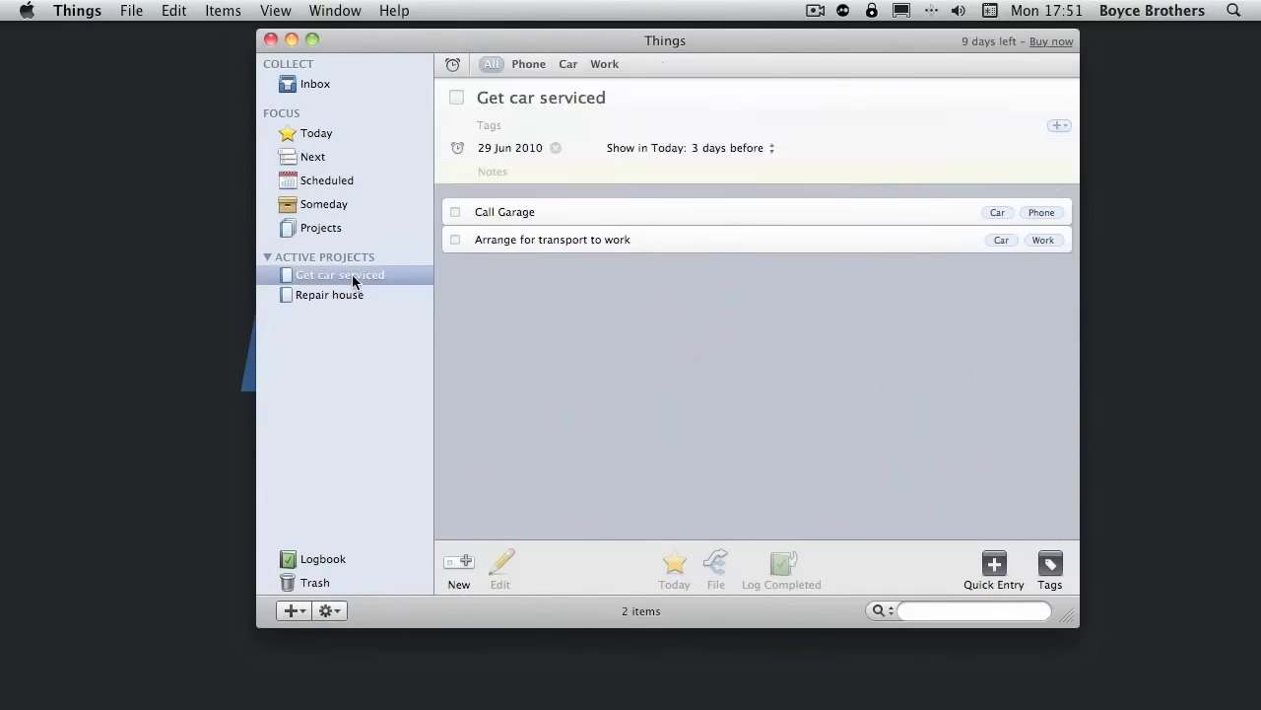
left_click(454, 212)
left_click(454, 239)
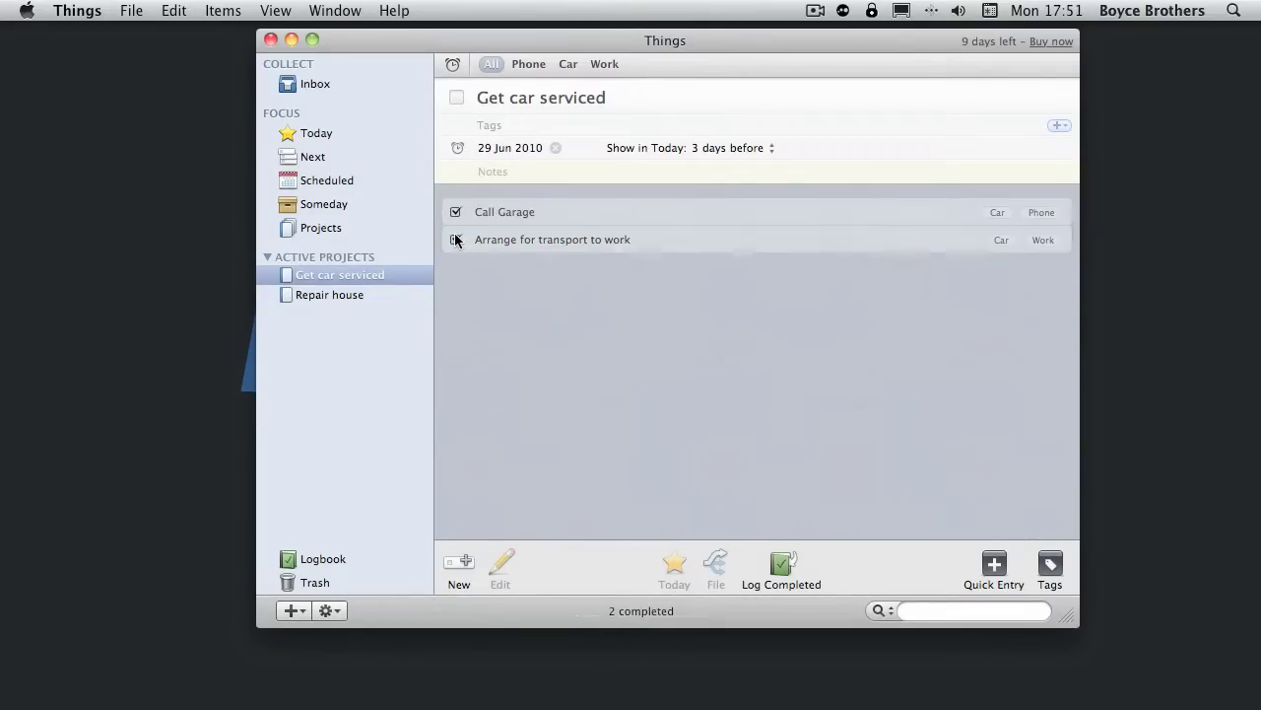
left_click(456, 97)
left_click(235, 10)
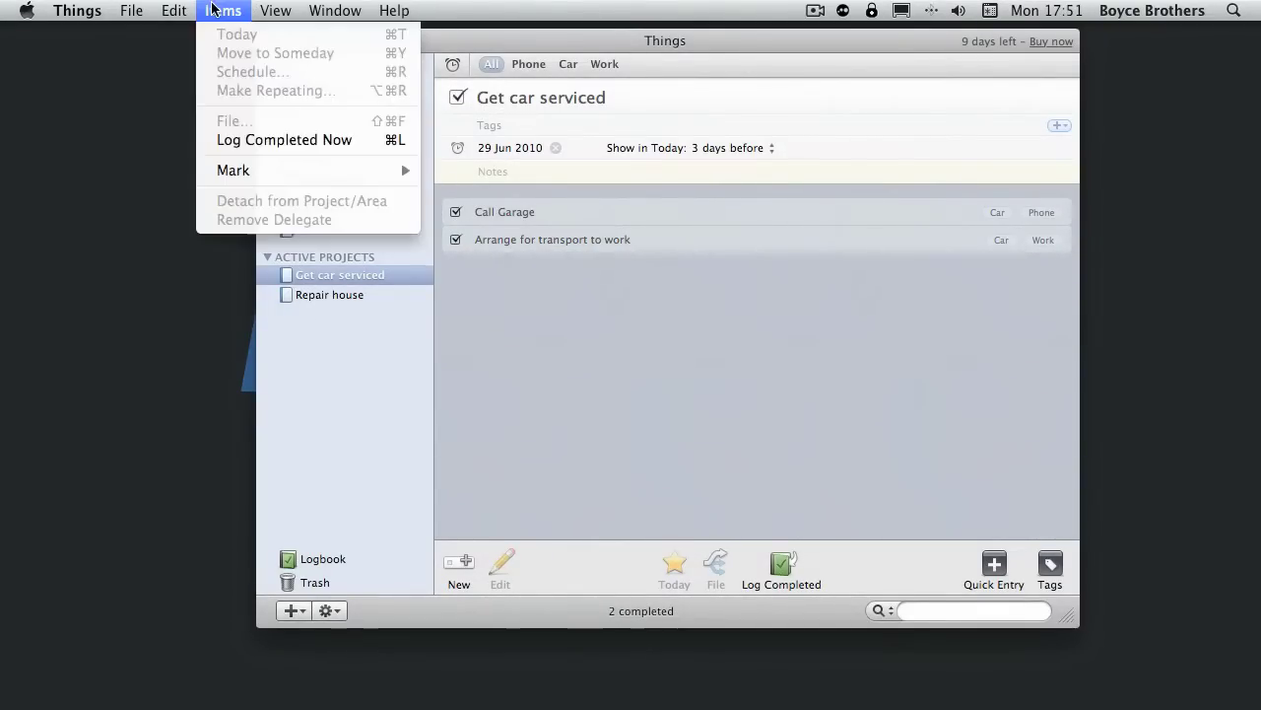
left_click(278, 142)
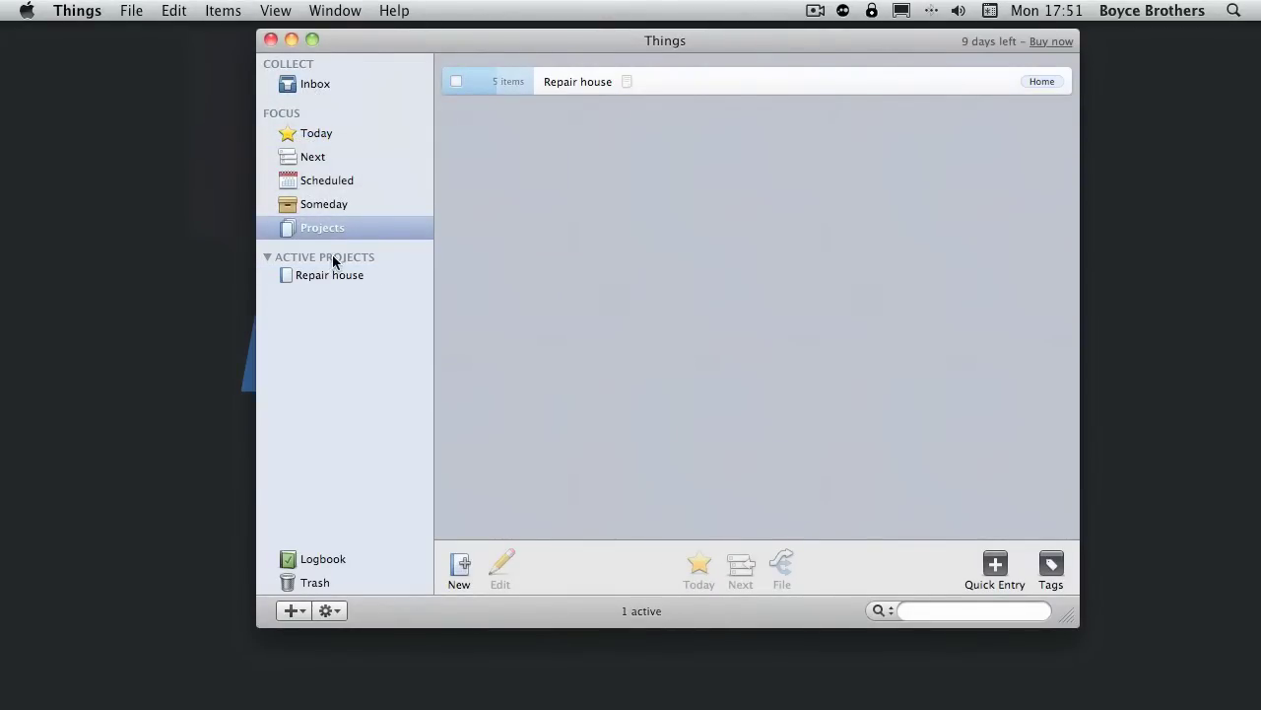
left_click(347, 156)
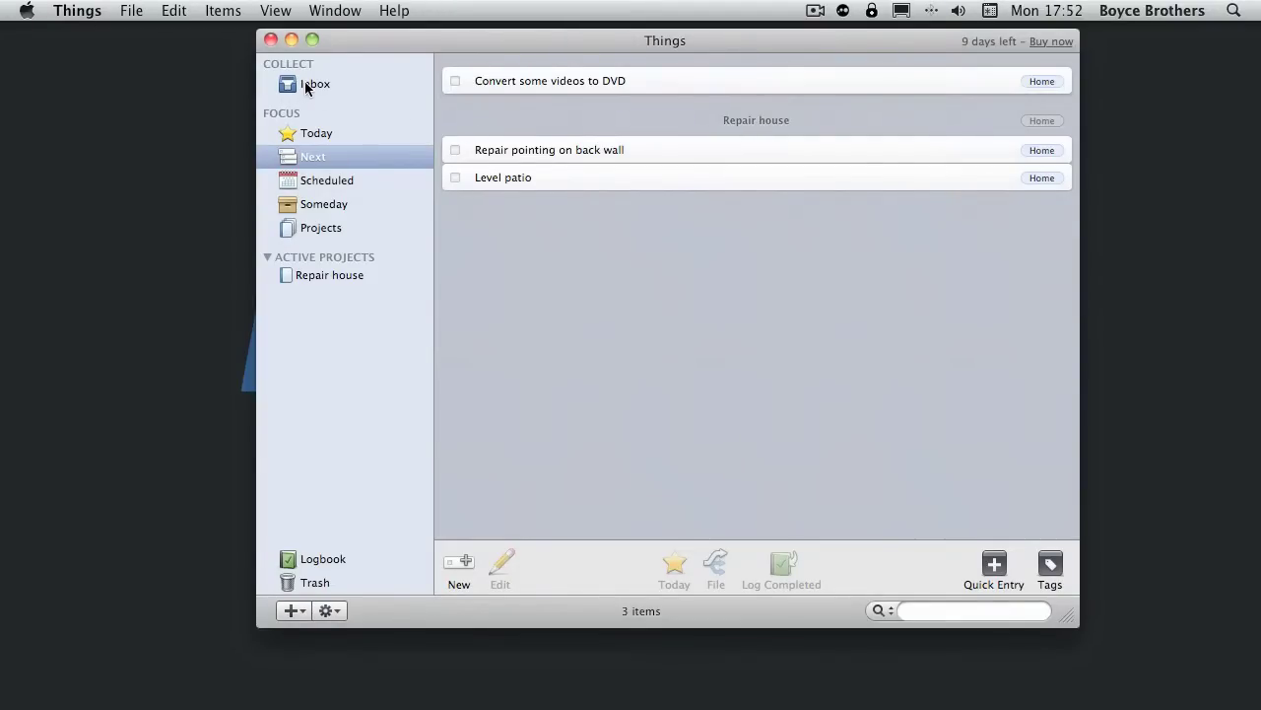
- Drag 'Repair pointing on back wall' from Next onto Today and confirm it appears there
left_click(306, 88)
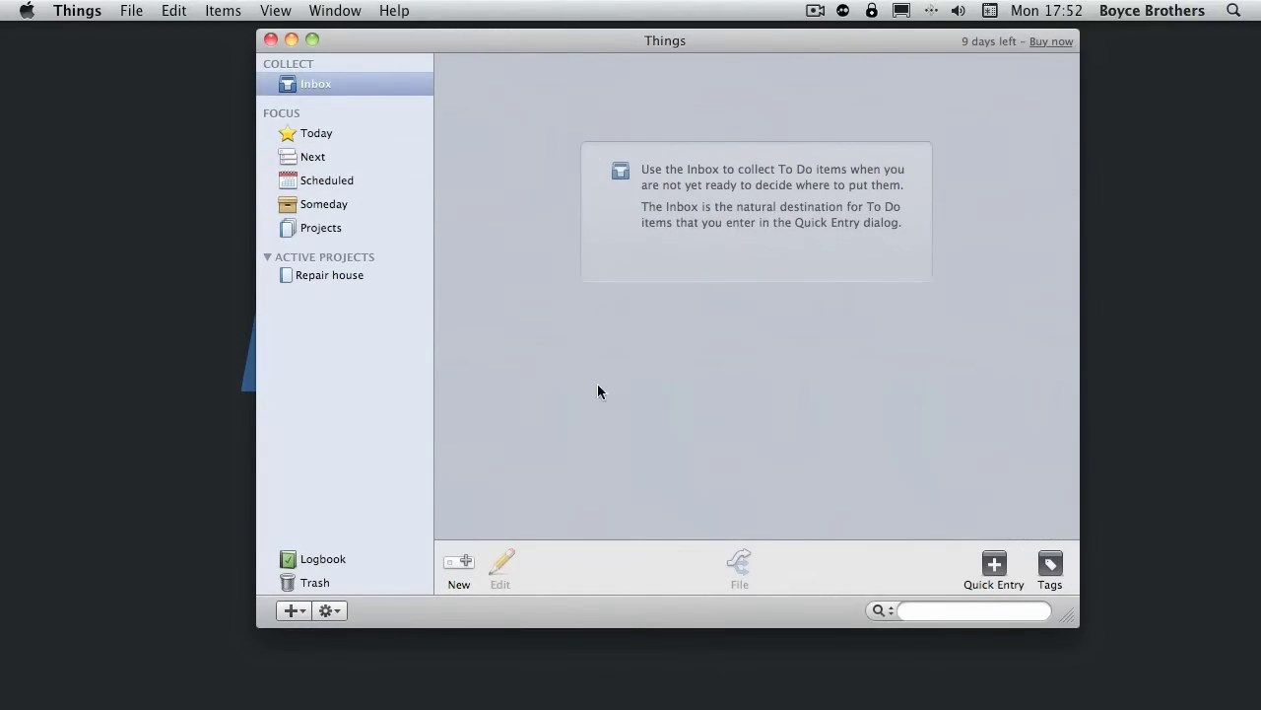
left_click(294, 138)
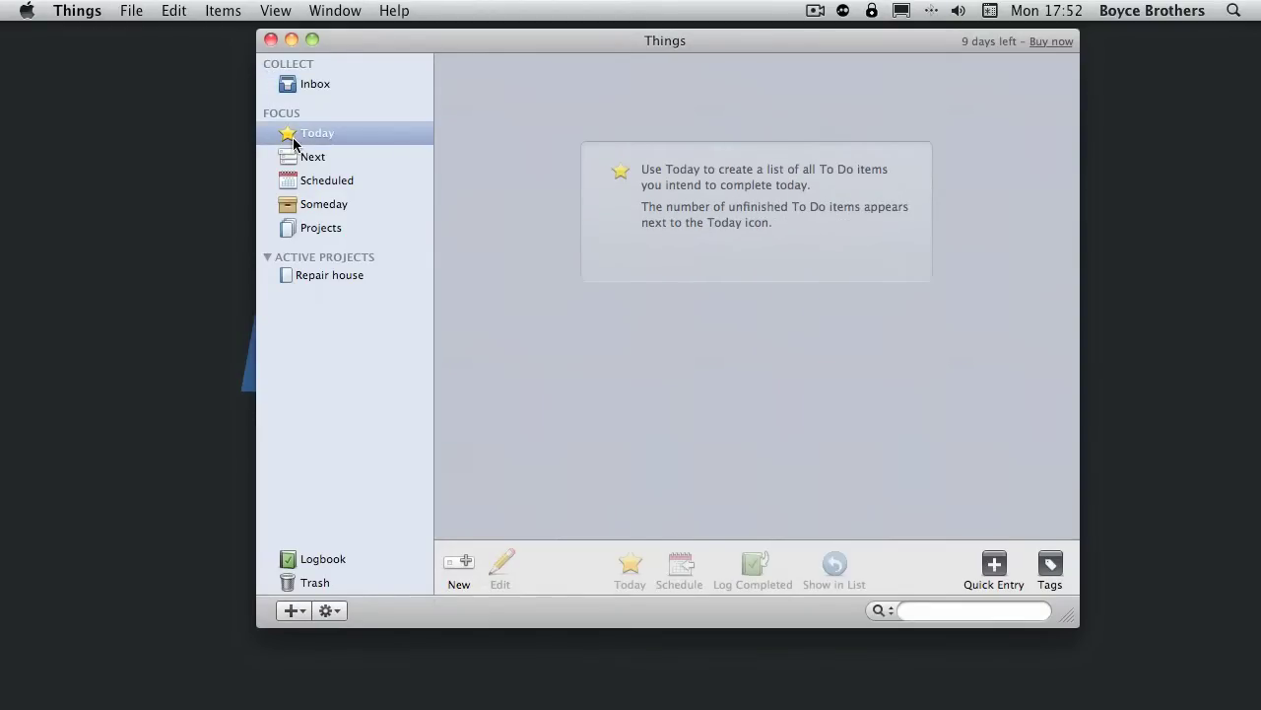
left_click(308, 155)
left_click_drag(515, 147, 336, 127)
left_click(309, 131)
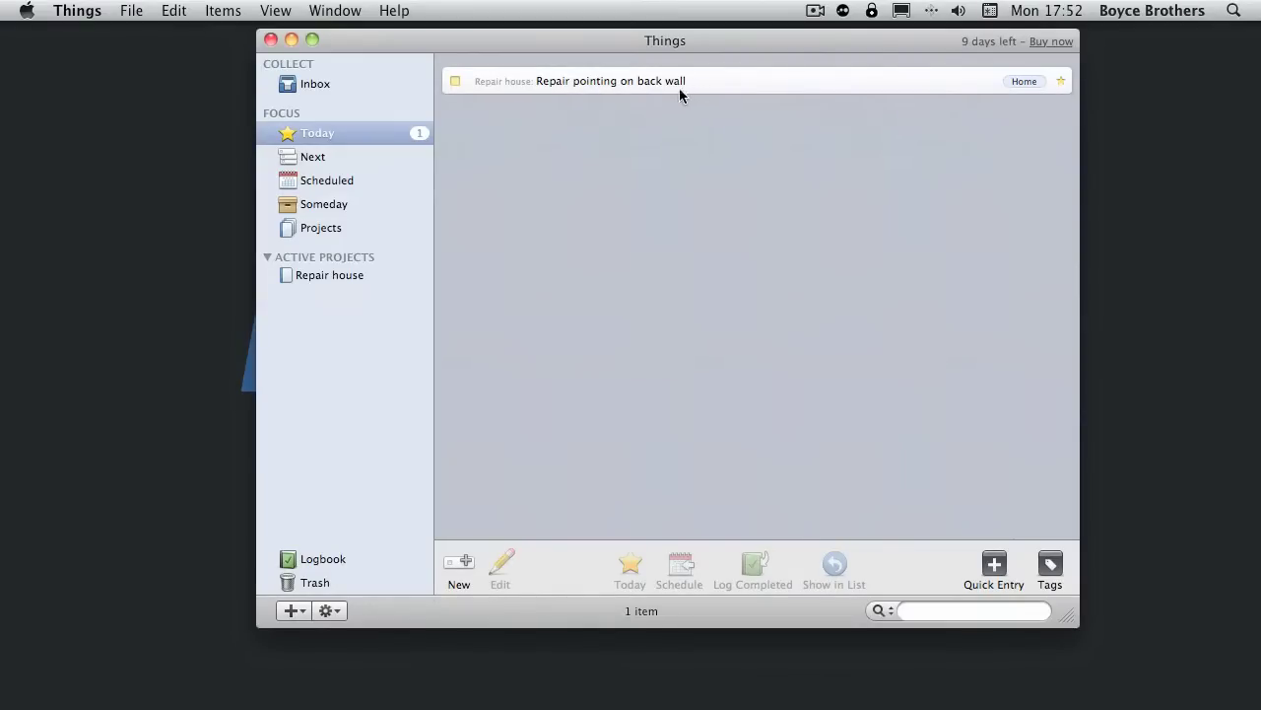
left_click(314, 161)
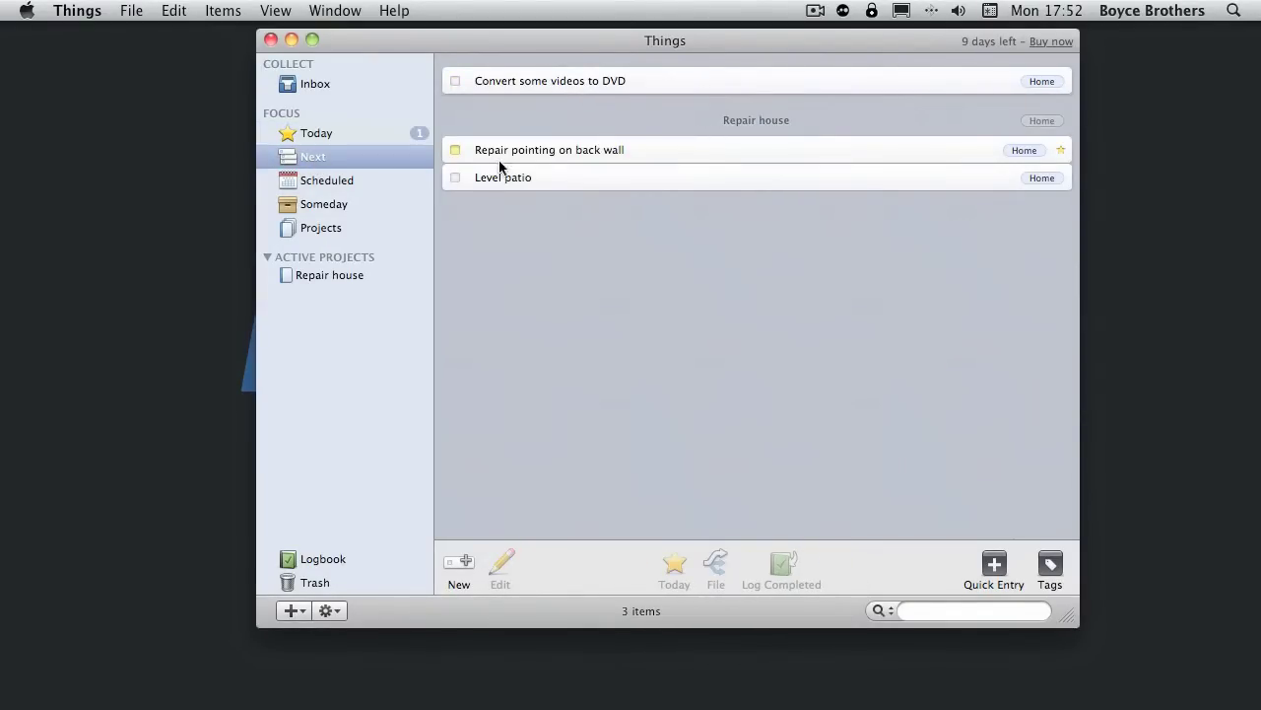
- Browse the Scheduled, Someday and Projects lists
left_click(330, 181)
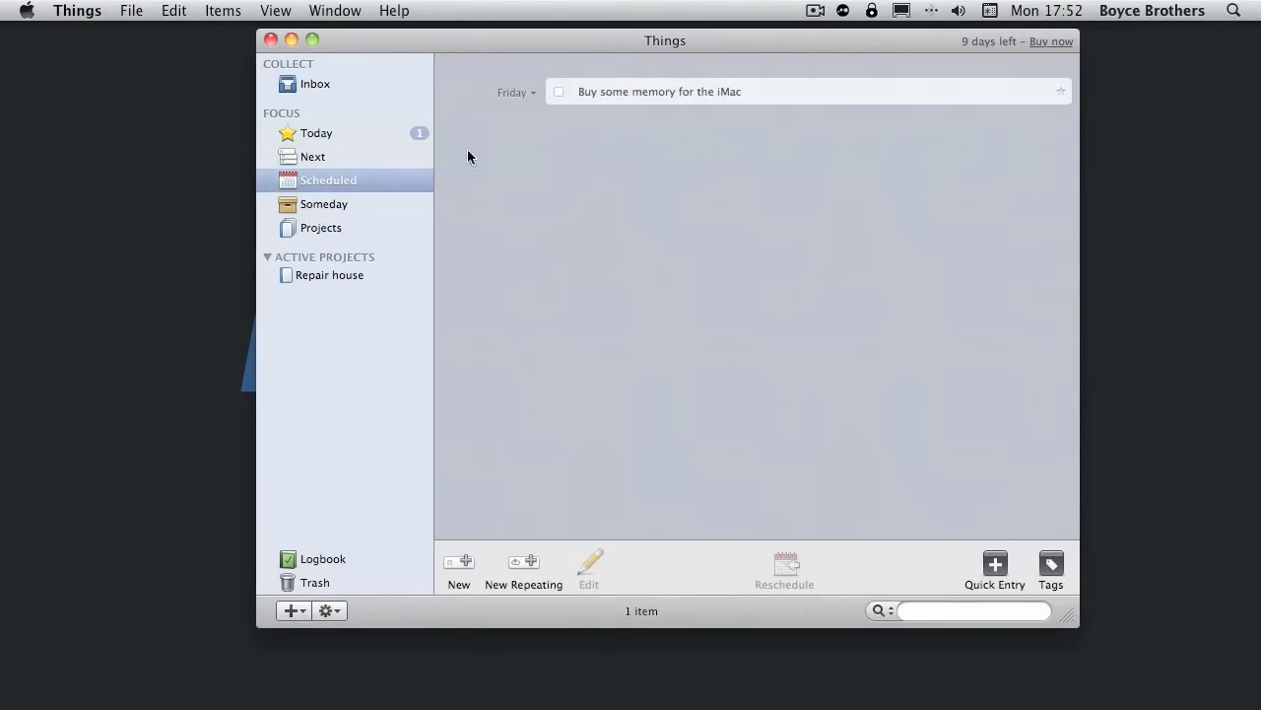
left_click(326, 206)
left_click(322, 230)
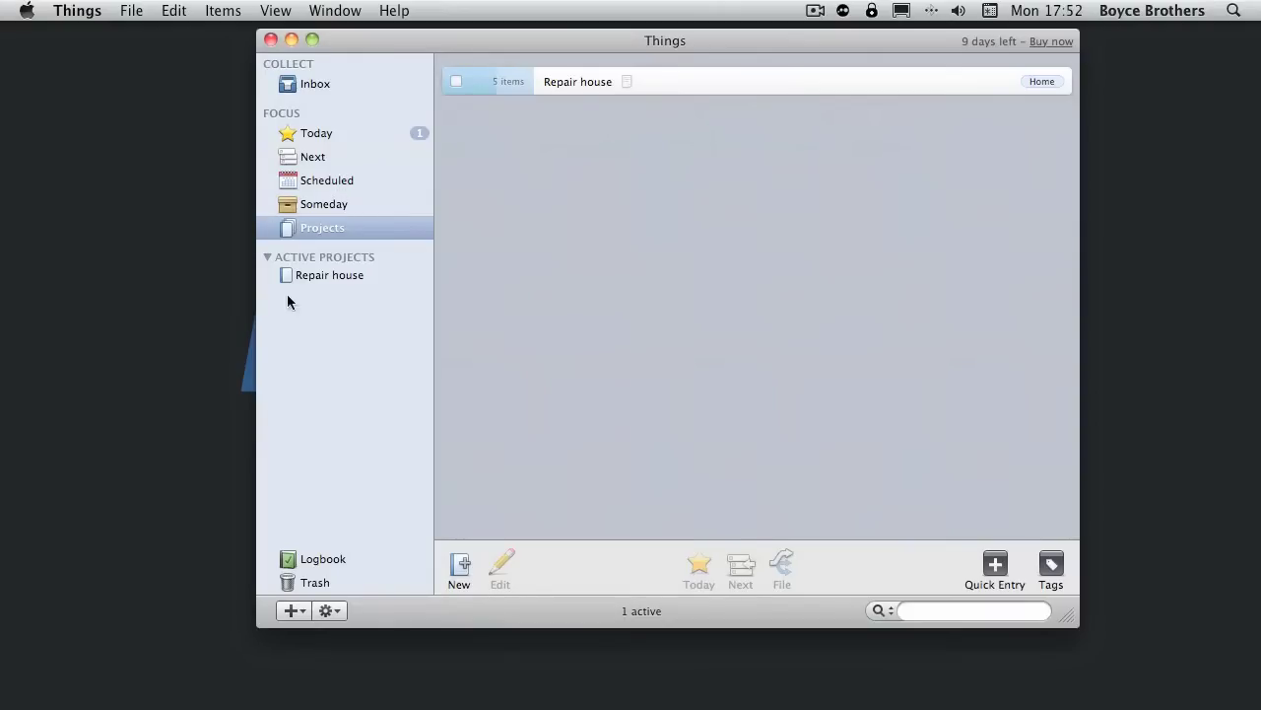
- In Repair house, complete Repair pointing on back wall, Level patio and the project itself
left_click(320, 275)
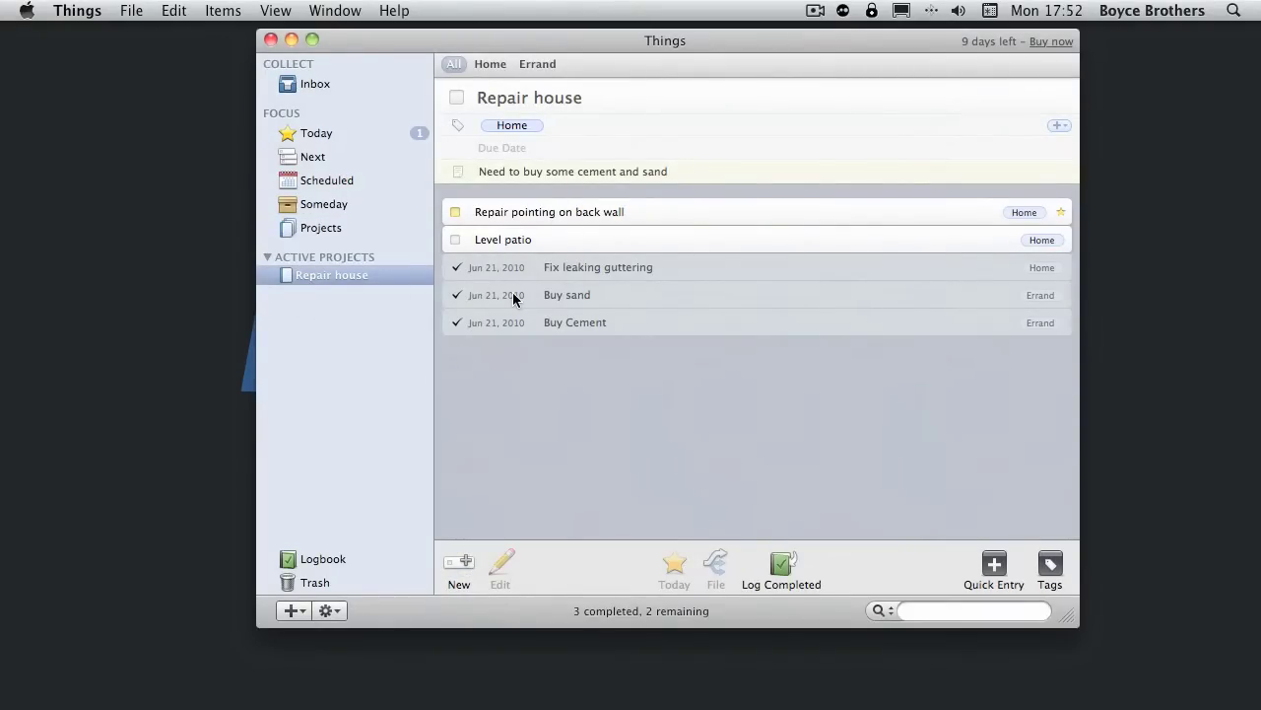
left_click(455, 212)
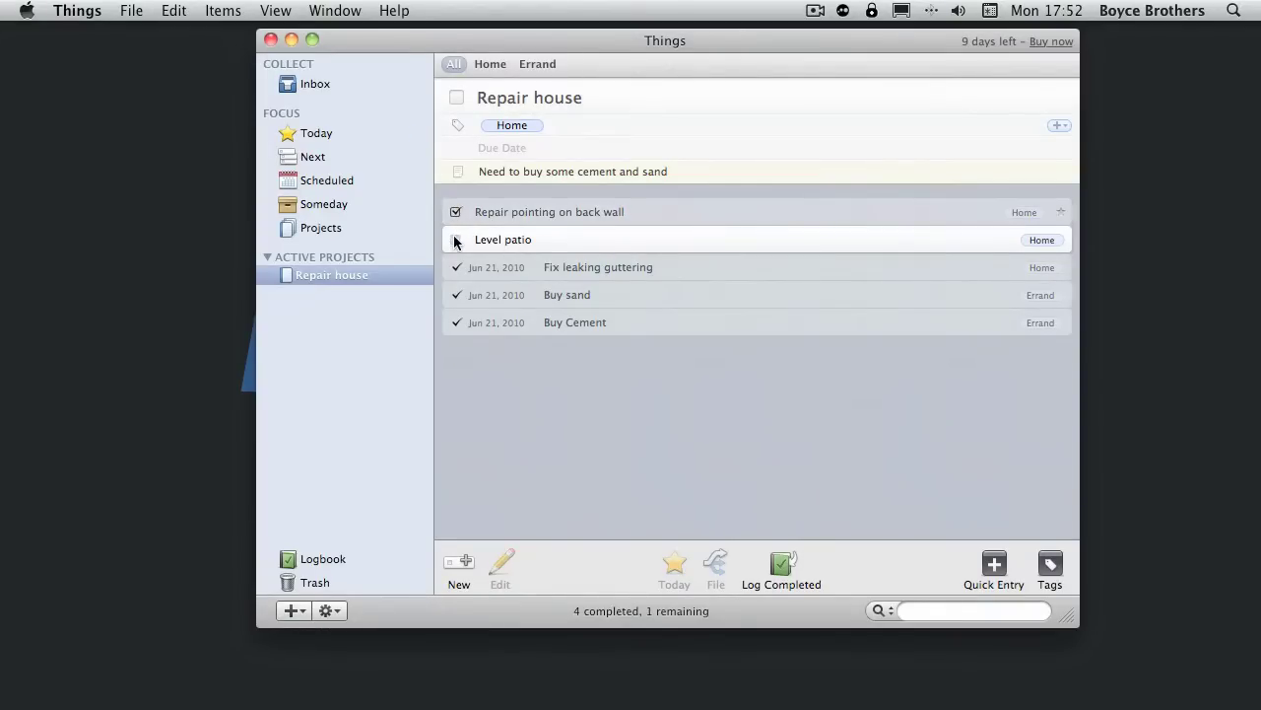
left_click(455, 240)
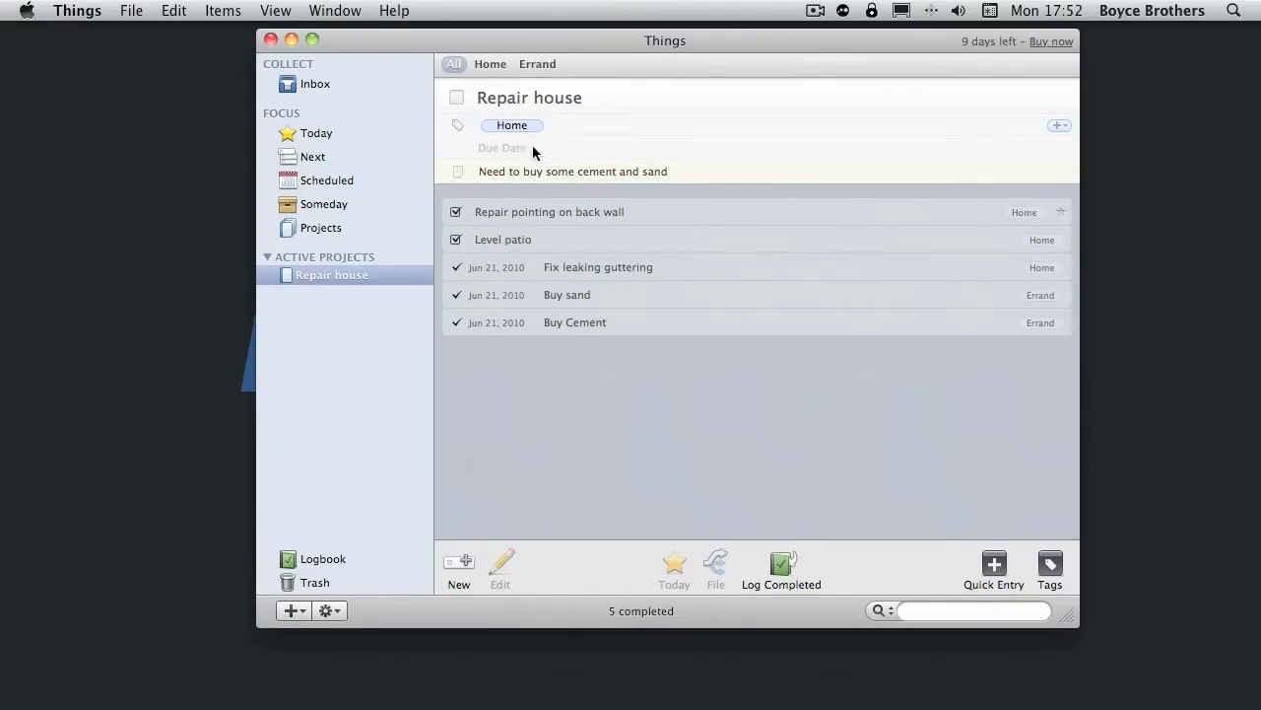
left_click(457, 97)
- Filter the Repair house tasks to show only the Errand tag
left_click(496, 66)
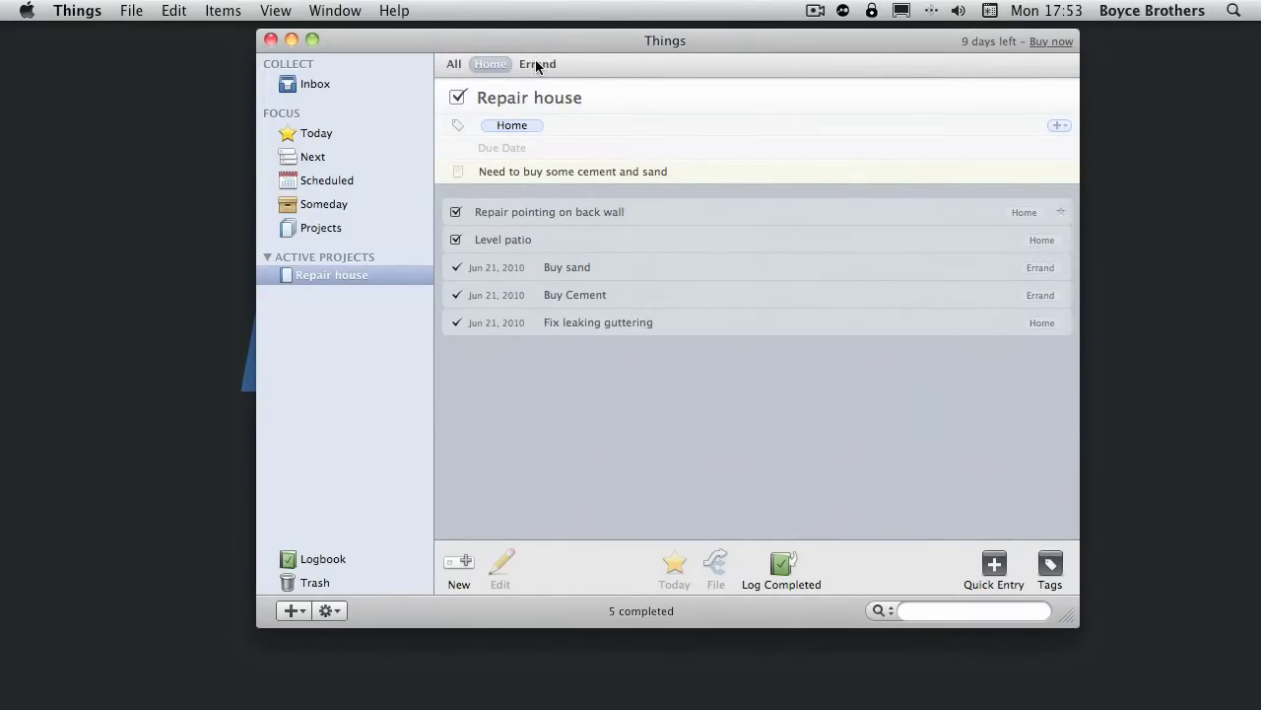
left_click(499, 68)
left_click(501, 66)
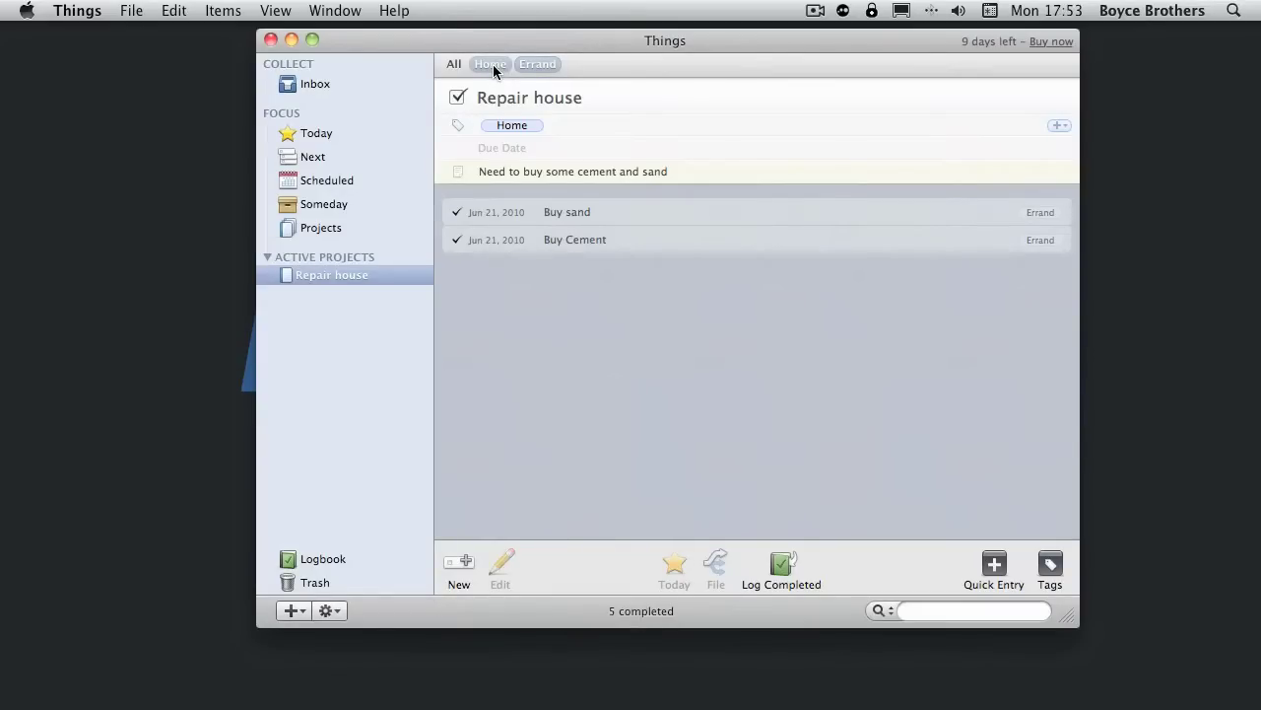
left_click(542, 62)
left_click(542, 62)
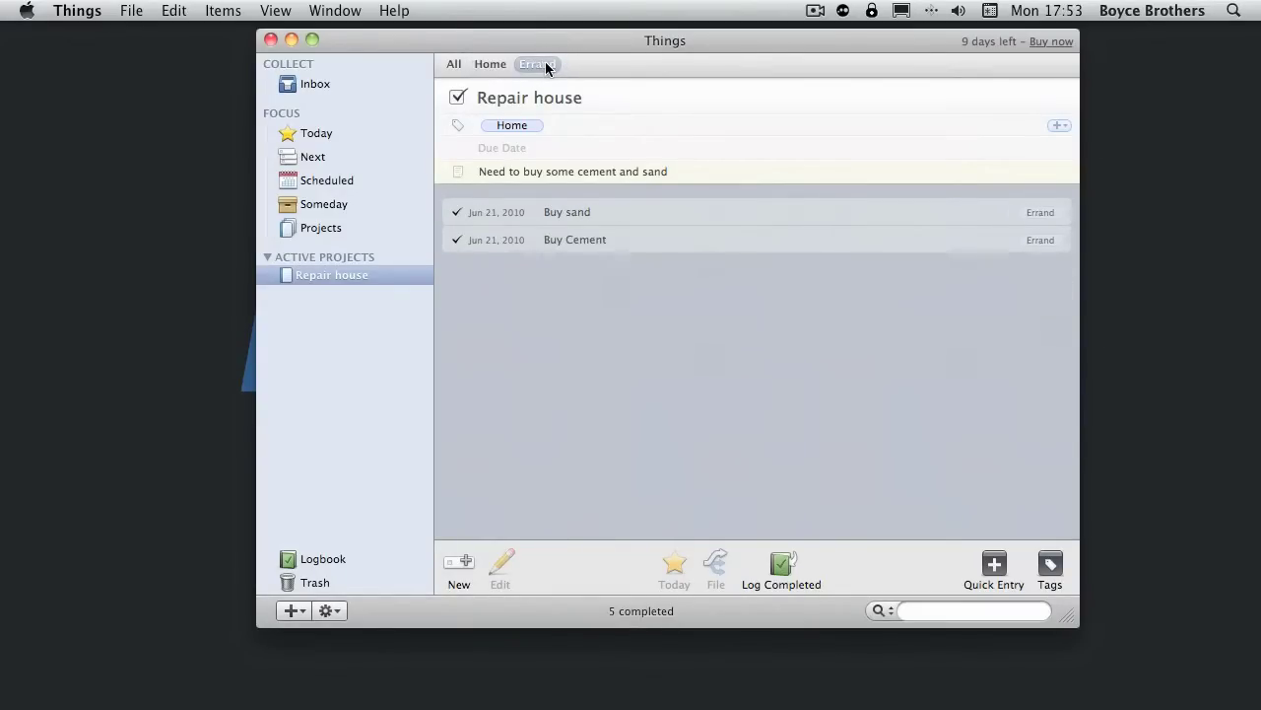